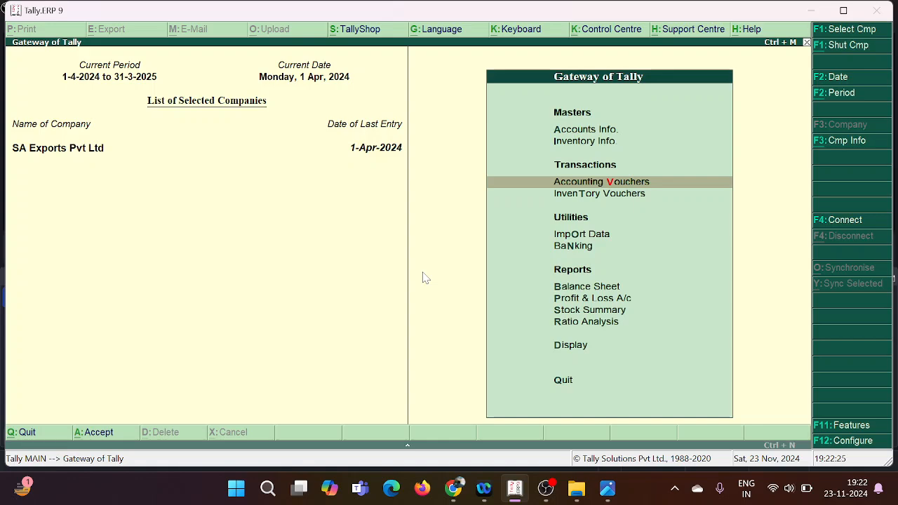
Step: Review the voucher list in IMG_20241123_185830.jpg, then return to Tally and open a new payment voucher under Accounting Vouchers
click(608, 490)
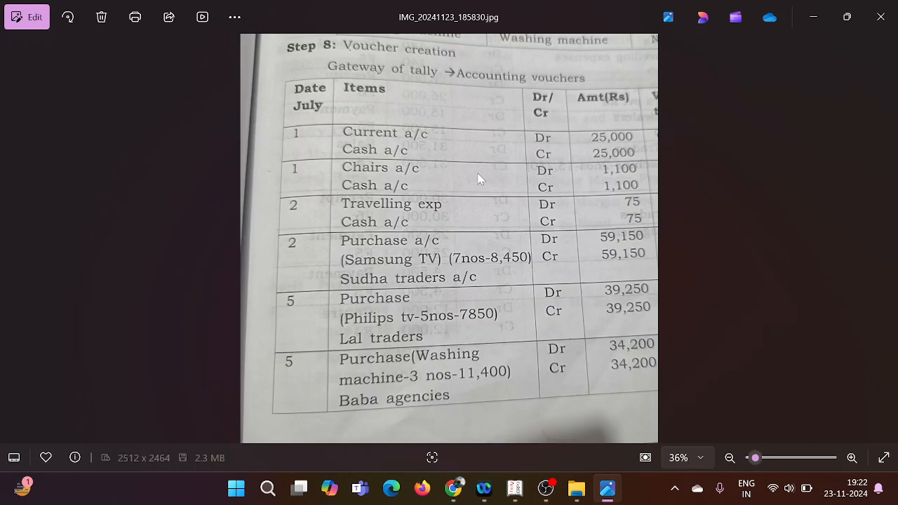
click(515, 490)
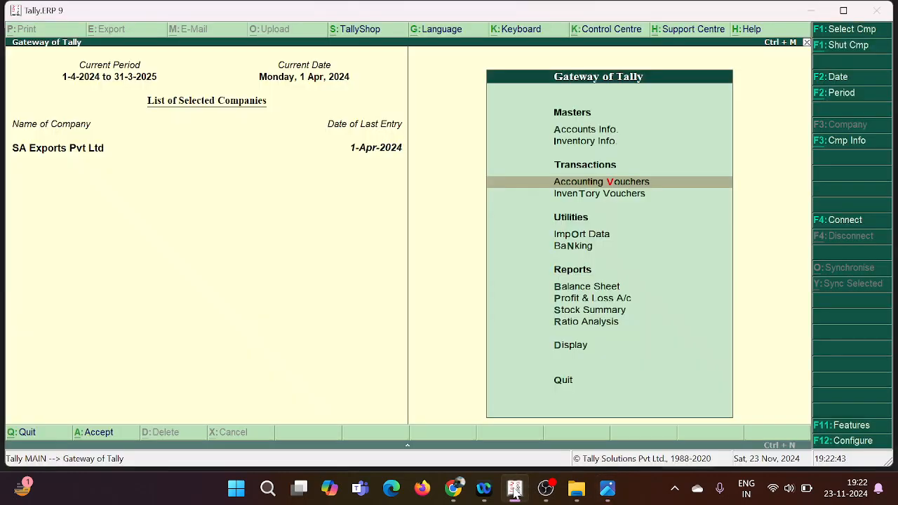
key(Return)
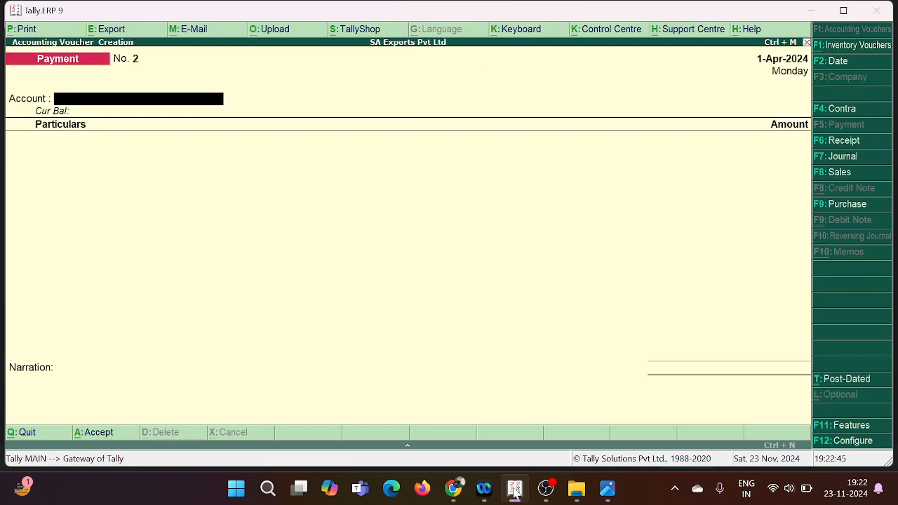
key(F6)
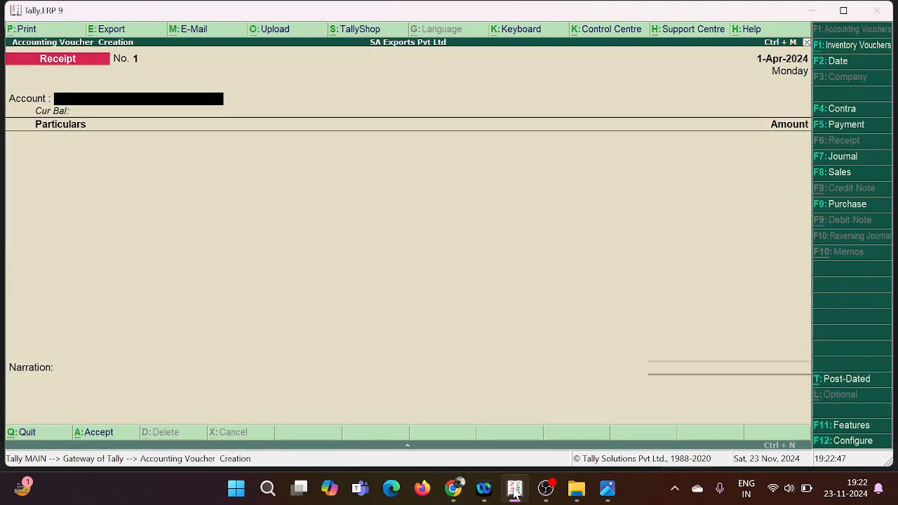
key(F5)
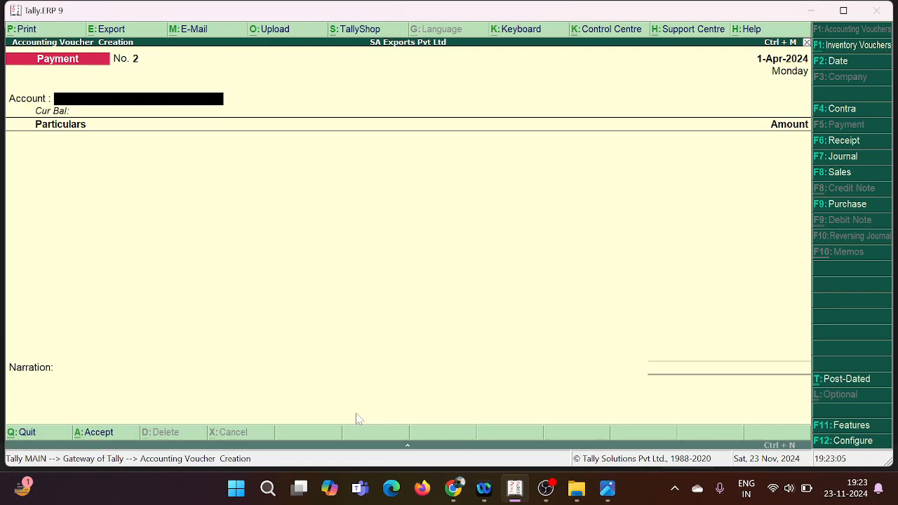
key(F4)
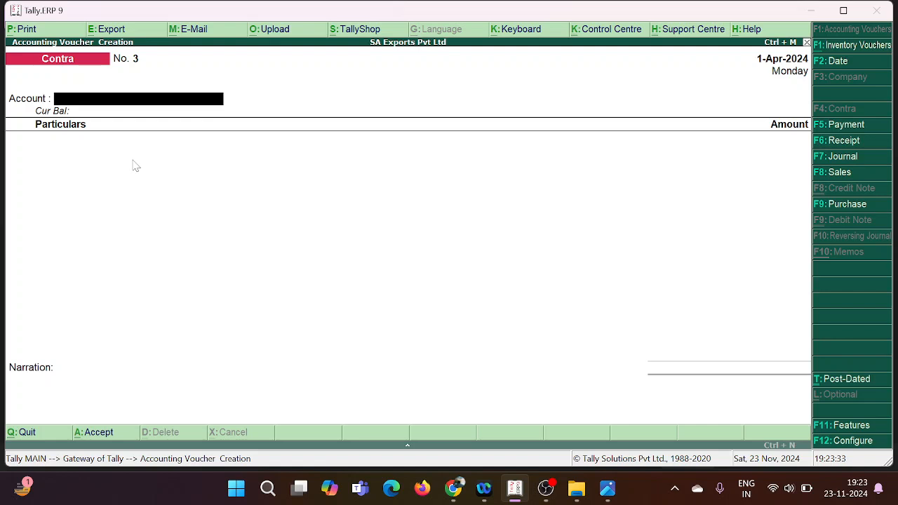
key(F5)
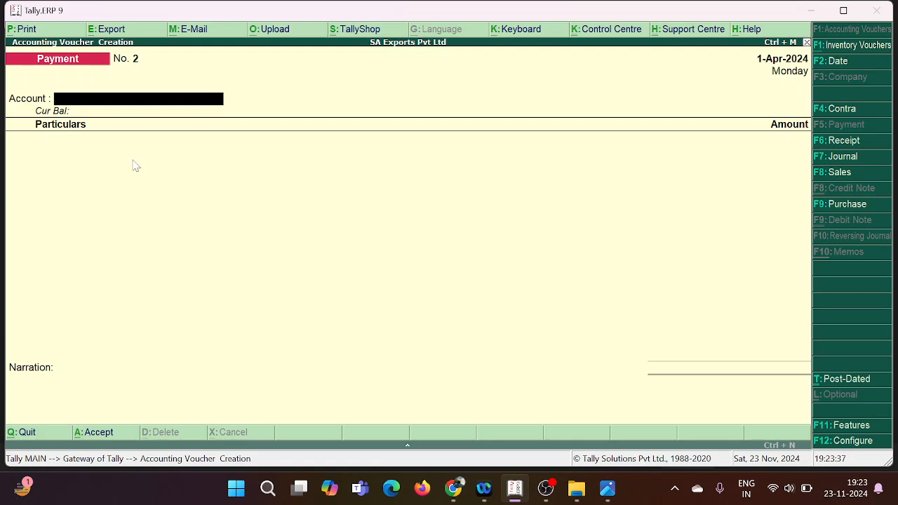
Step: In the payment voucher configuration, set single entry mode for payment/receipt/contra vouchers and Show Bank Allocation details to No
key(F12)
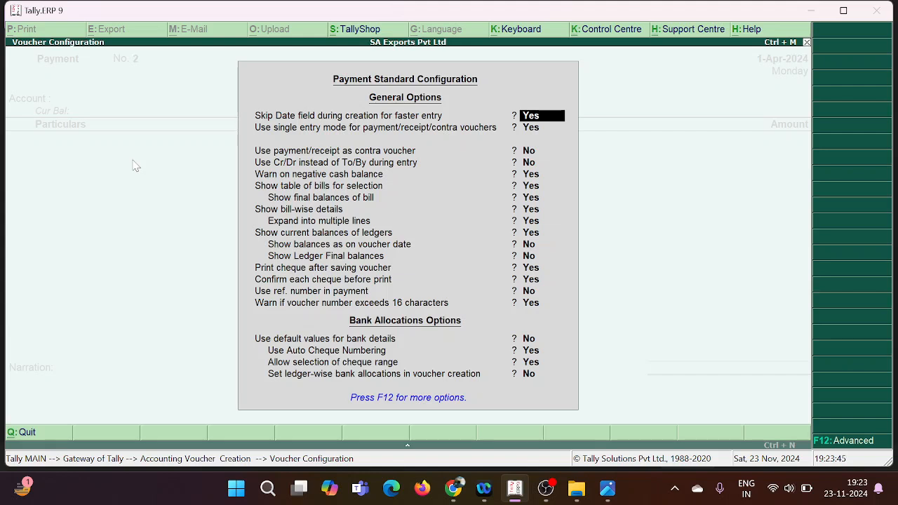
key(Return)
text(n)
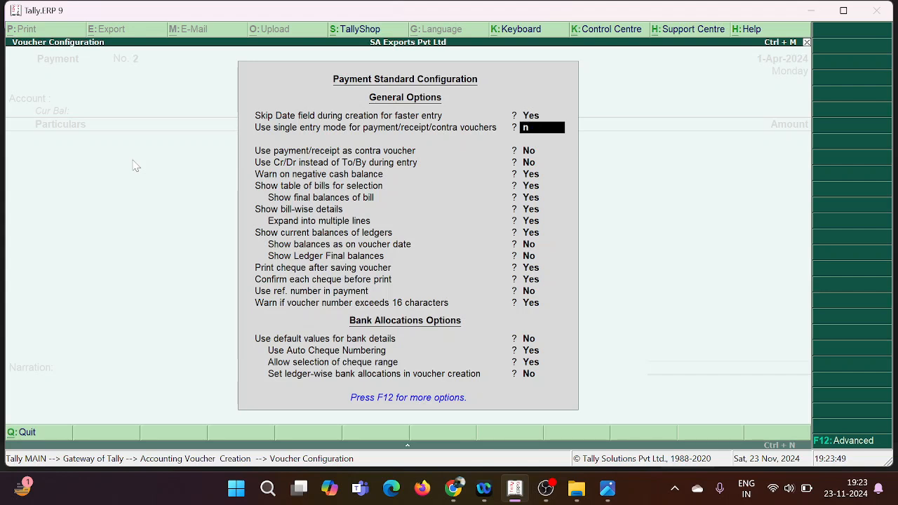
key(Return)
text(n)
key(Return)
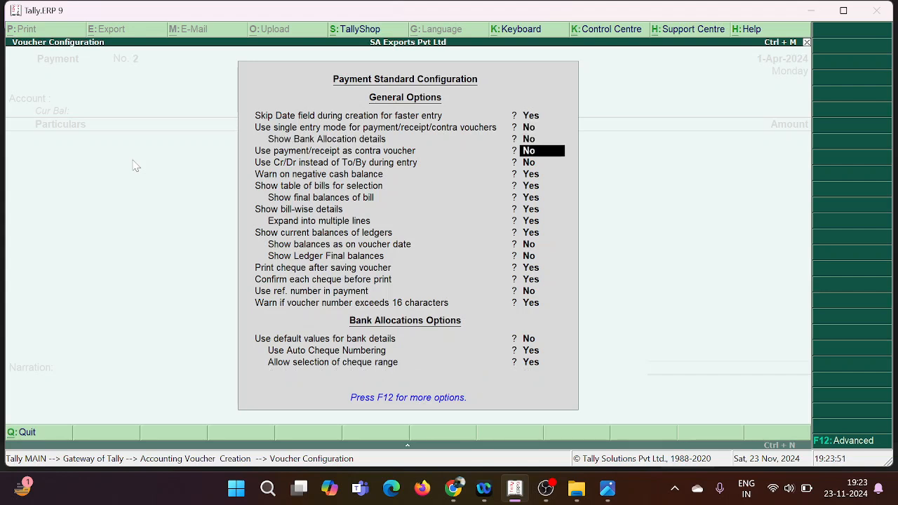
Step: Set Use Cr/Dr instead of To/By during entry to Yes and accept the remaining voucher configuration options as they are
key(Return)
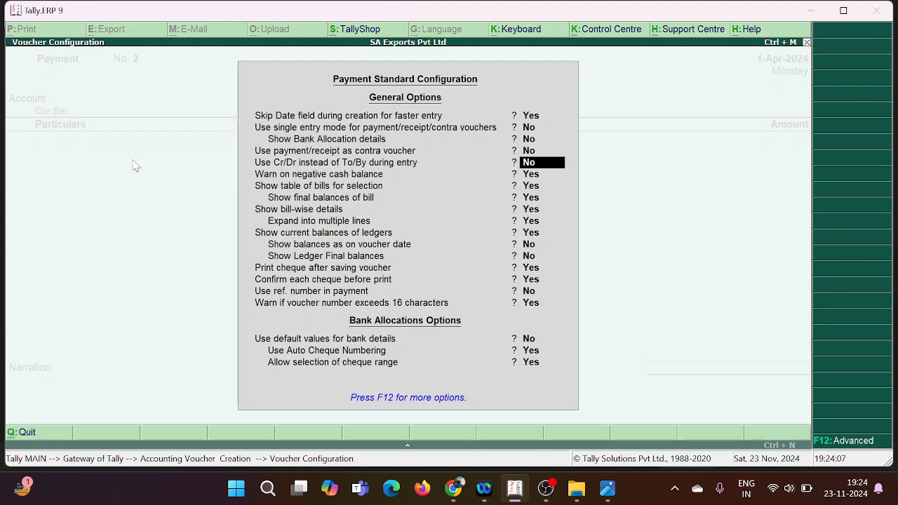
text(y)
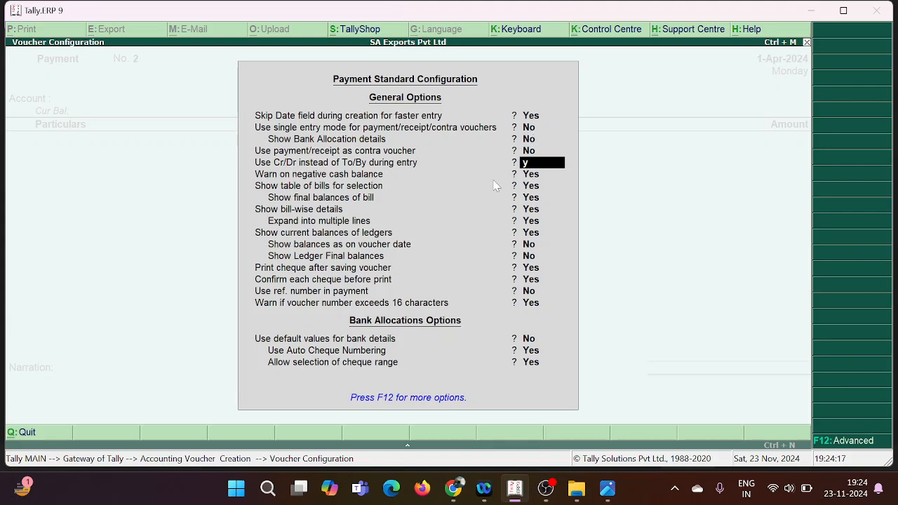
key(Return)
key(Return)
key(Return)
key(Return)
key(Return)
key(Return)
key(Return)
key(Return)
key(Return)
key(Return)
key(Return)
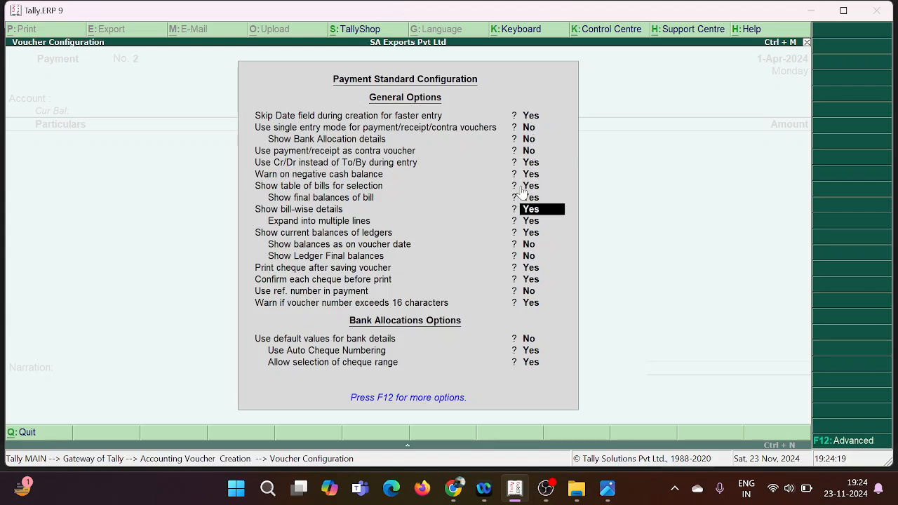
key(Return)
key(Return)
key(Return)
key(Return)
key(Return)
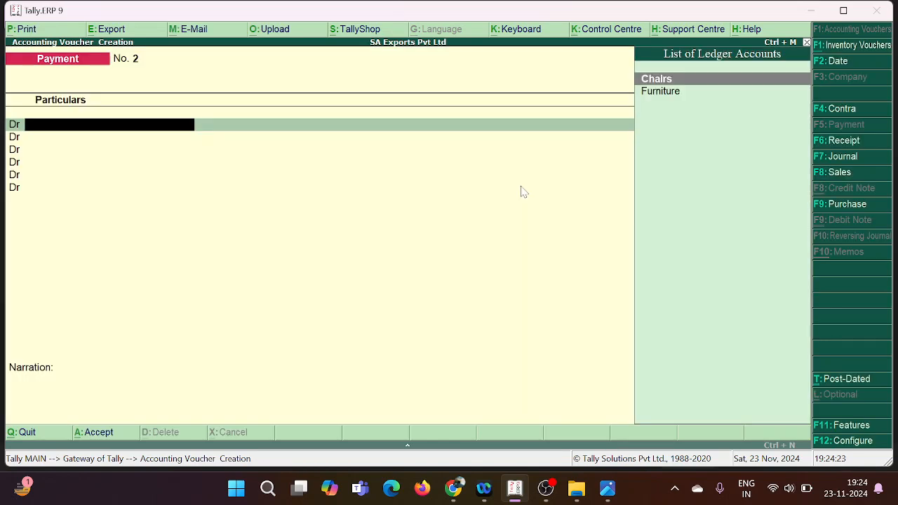
Step: Reopen accounting voucher creation as a contra voucher and check its entry in the voucher list photo before returning to Tally
key(Escape)
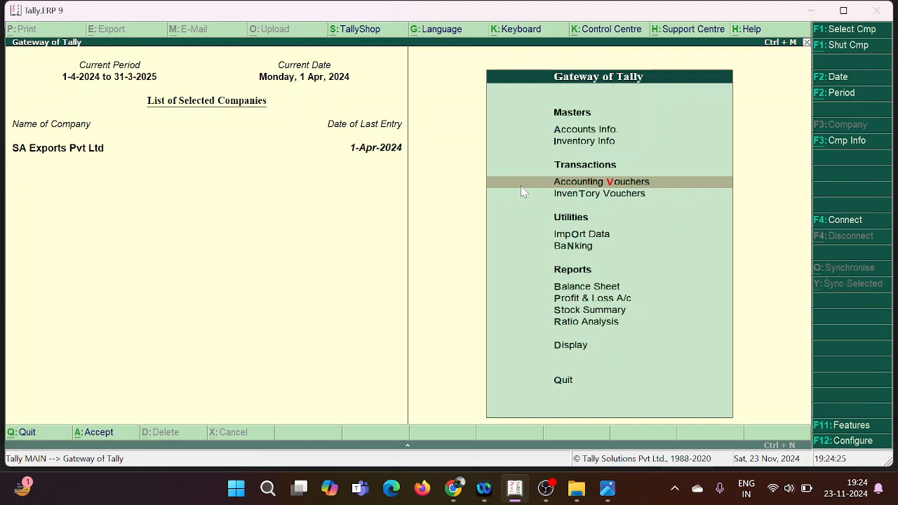
key(Return)
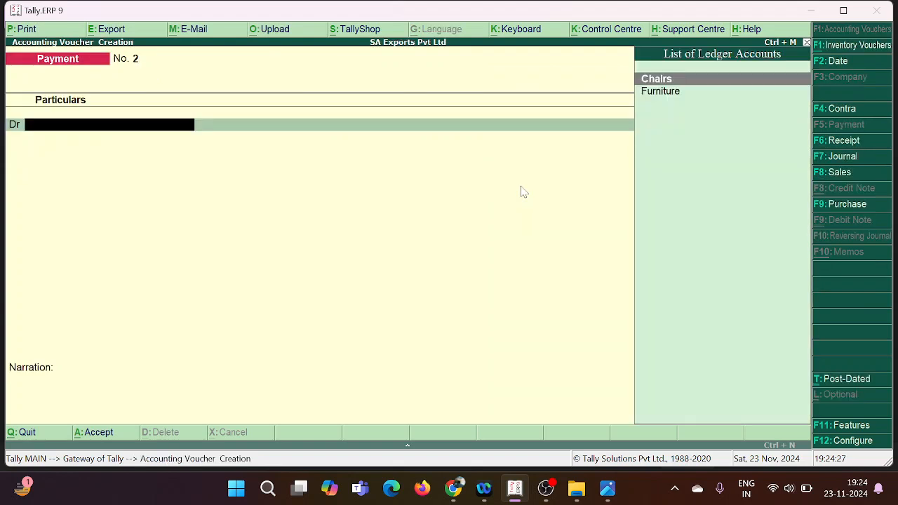
key(F4)
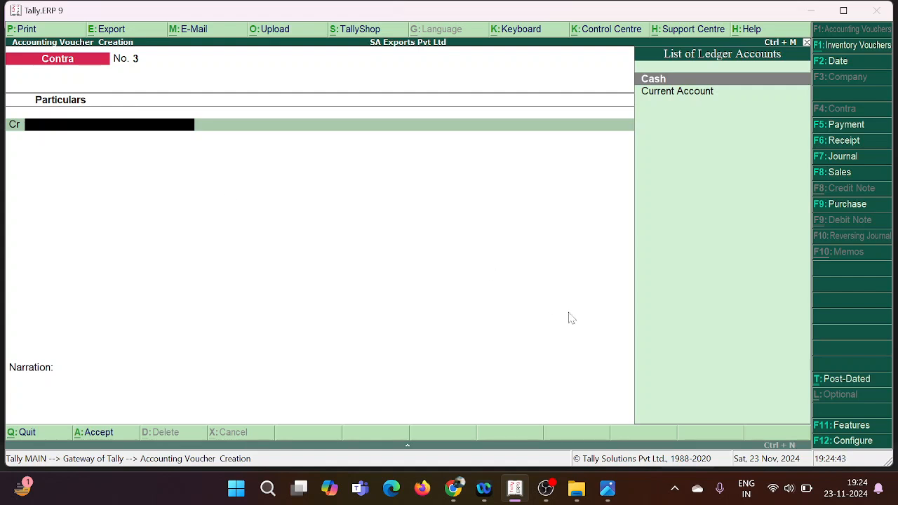
click(607, 491)
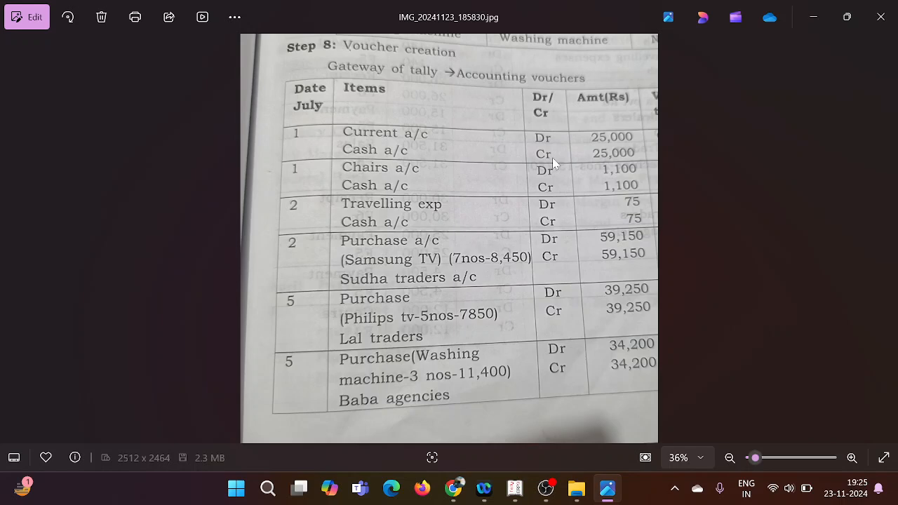
click(513, 487)
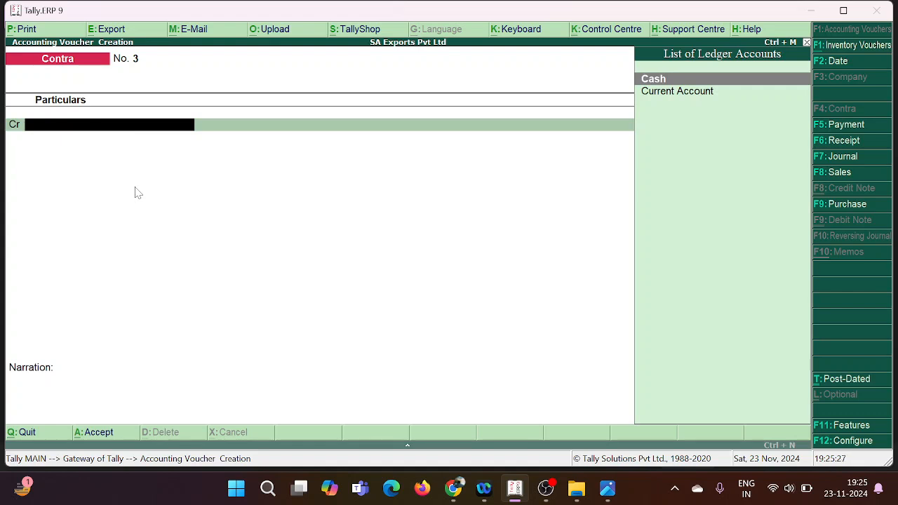
Step: In the contra voucher, credit Cash with 25,000 and debit Current Account with 25,000
key(Down)
key(Up)
key(Return)
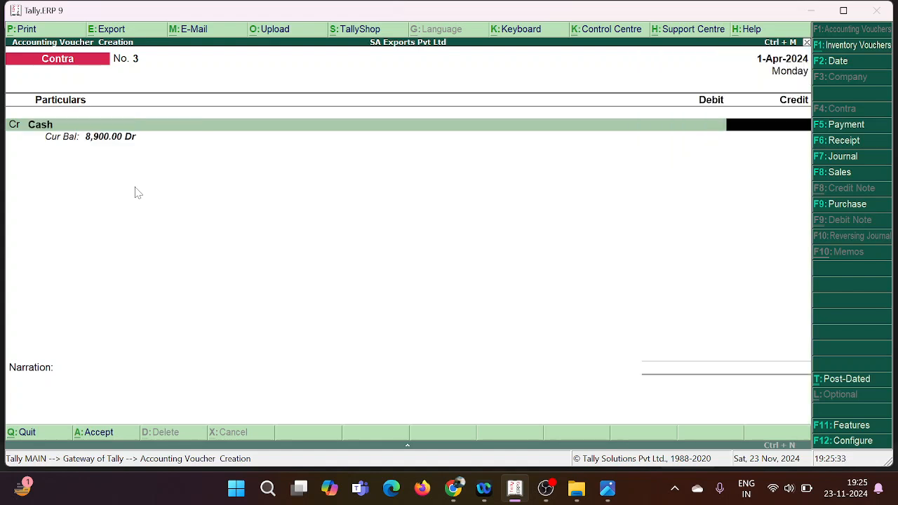
text(25000)
key(Return)
key(Return)
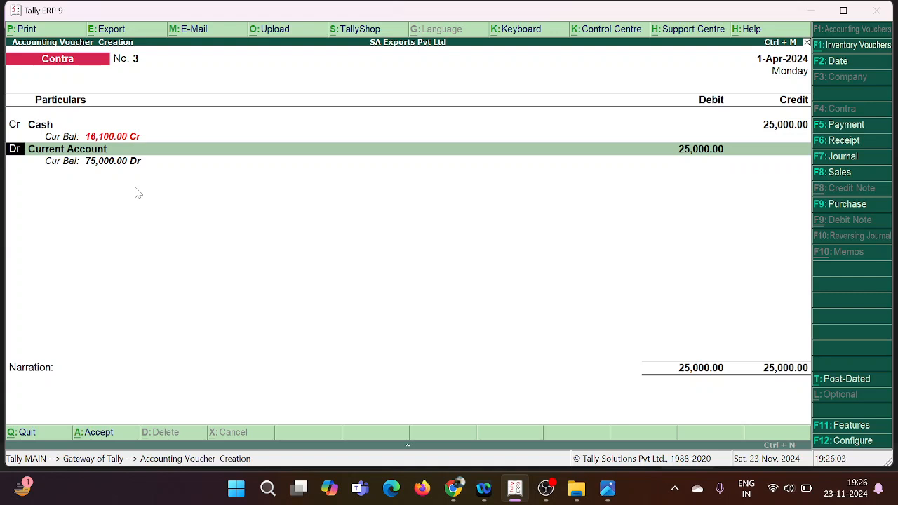
key(Return)
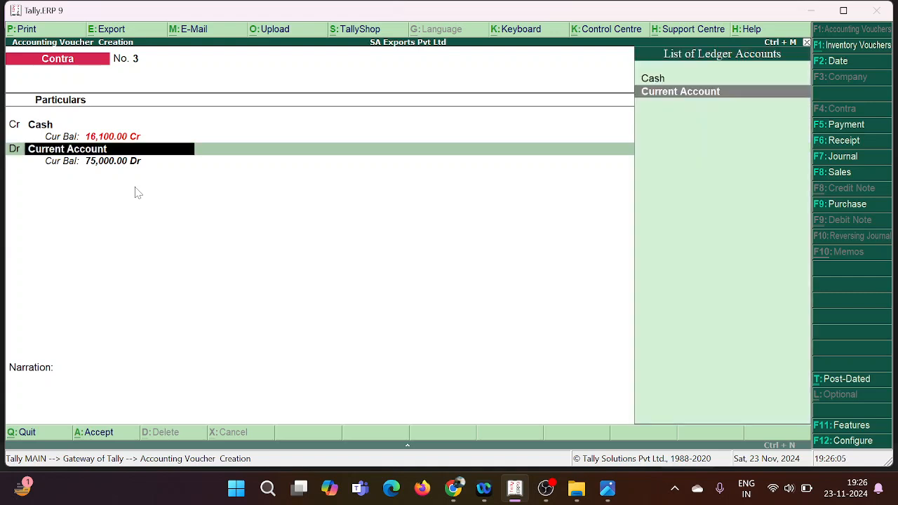
key(Return)
key(Return)
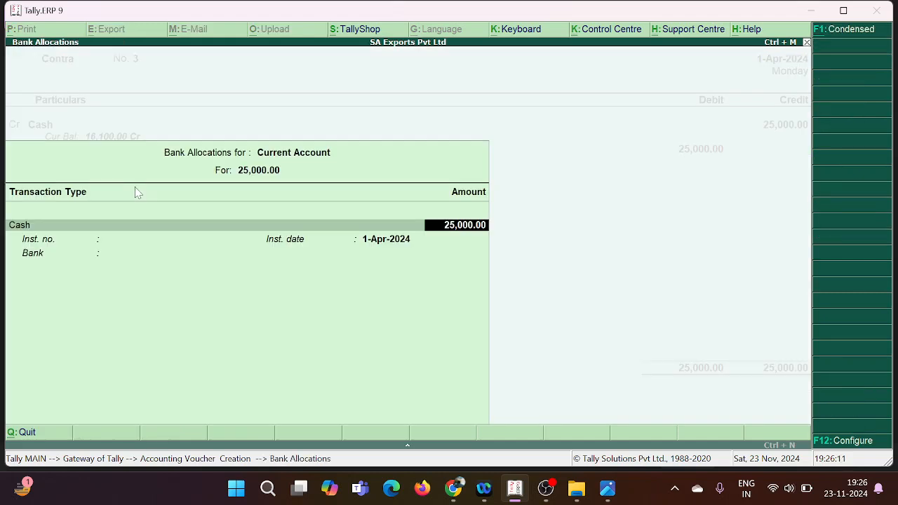
Step: Accept the 25,000 cash bank allocation with blank denominations and save the contra voucher without a narration
key(Return)
key(Return)
key(Return)
key(Return)
key(Return)
key(Return)
key(Return)
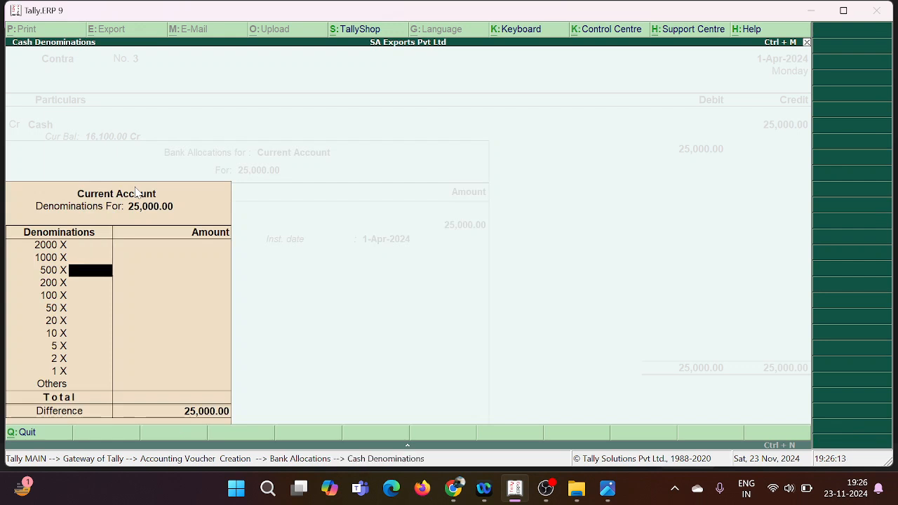
key(Return)
key(Return)
key(Return)
key(Return)
key(Return)
key(Return)
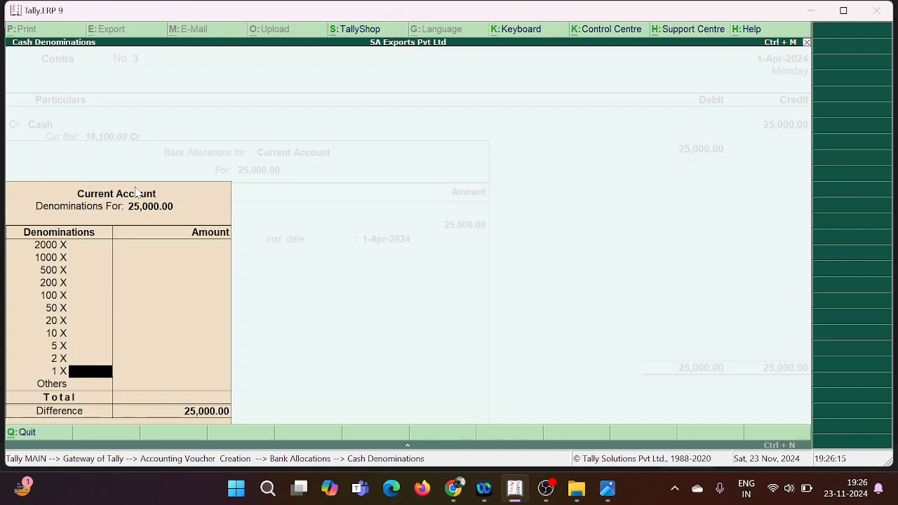
key(Return)
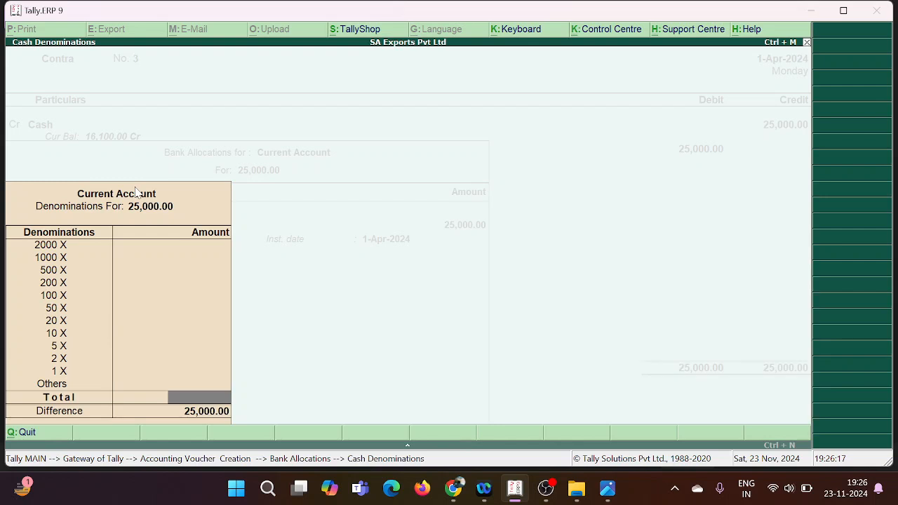
key(Return)
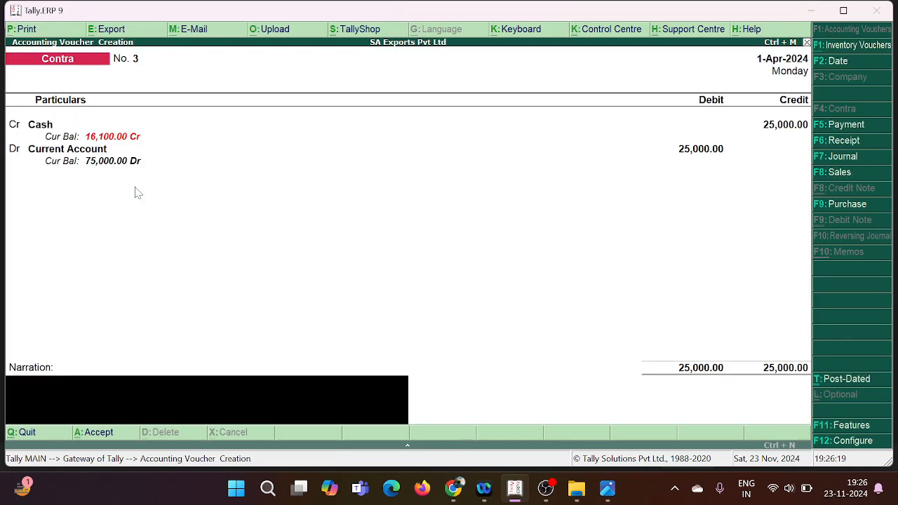
key(Return)
key(Return)
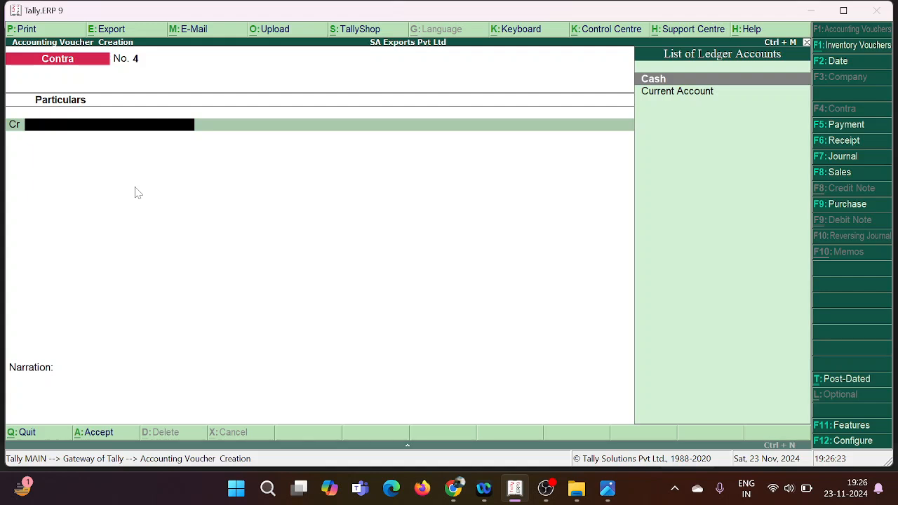
Step: Check the next transactions in the voucher list photo and return to Tally
click(607, 493)
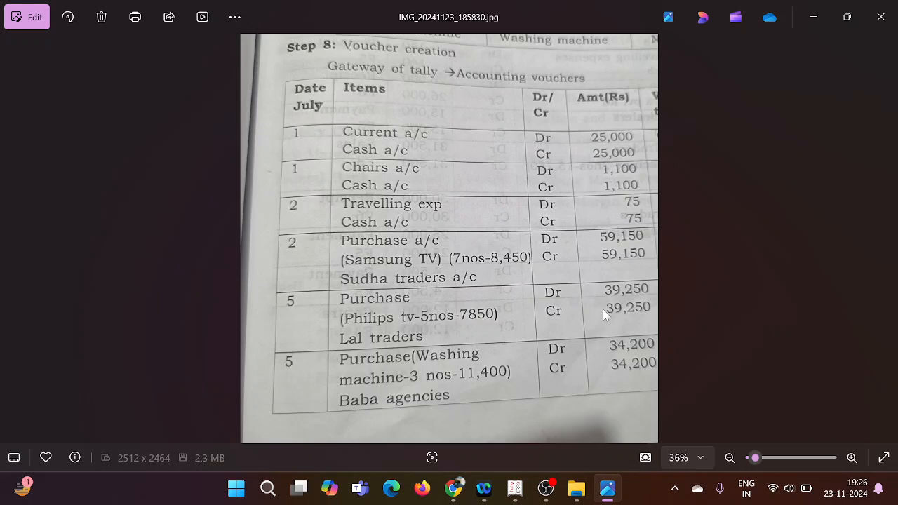
click(515, 491)
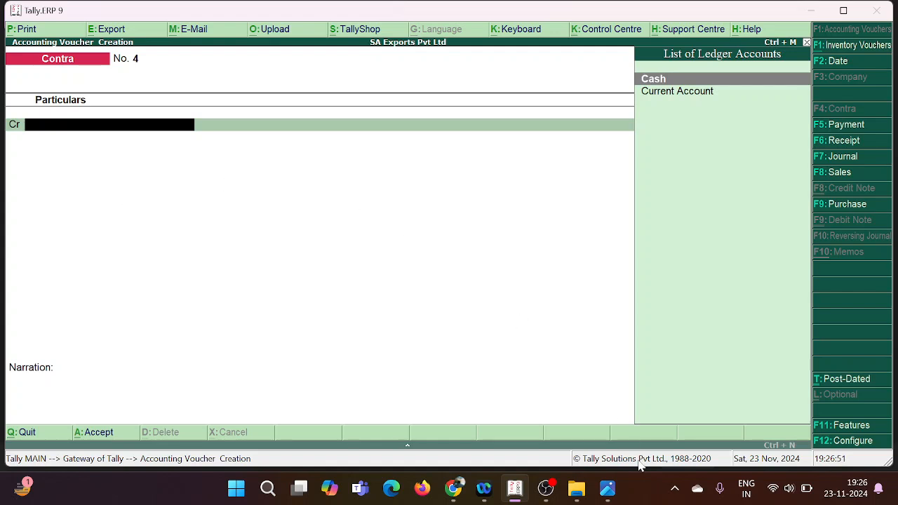
click(607, 491)
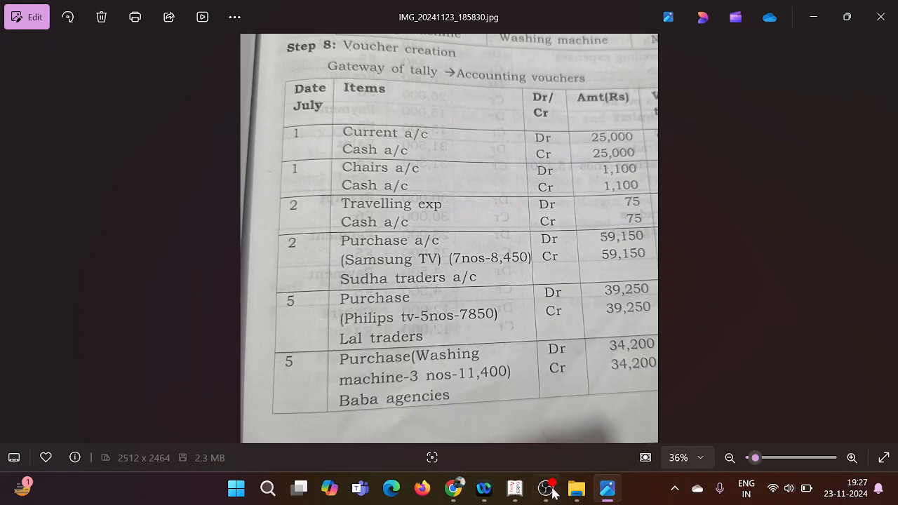
mouse_move(515, 489)
click(501, 444)
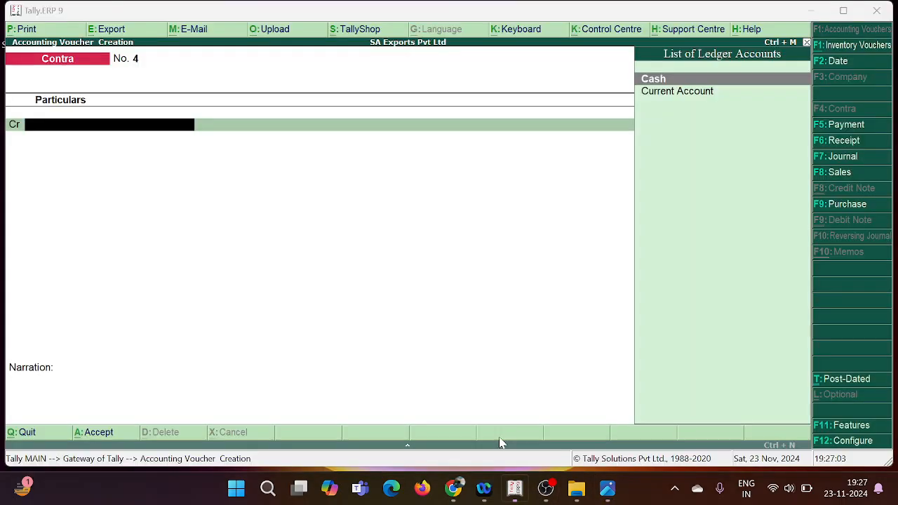
Step: Leave the contra voucher, view the company's list of existing ledgers, and return to the Gateway of Tally
key(Escape)
key(y)
key(Up)
key(Up)
key(Return)
key(Down)
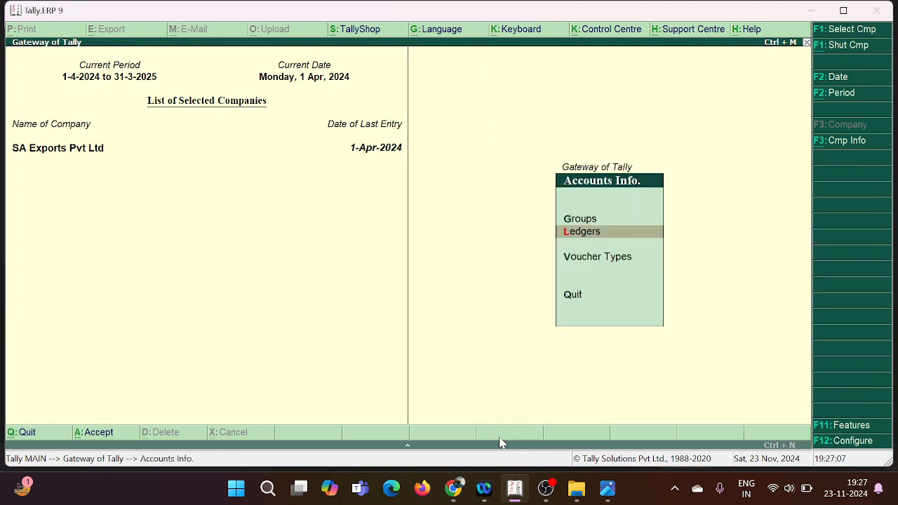
key(Return)
key(Down)
key(Return)
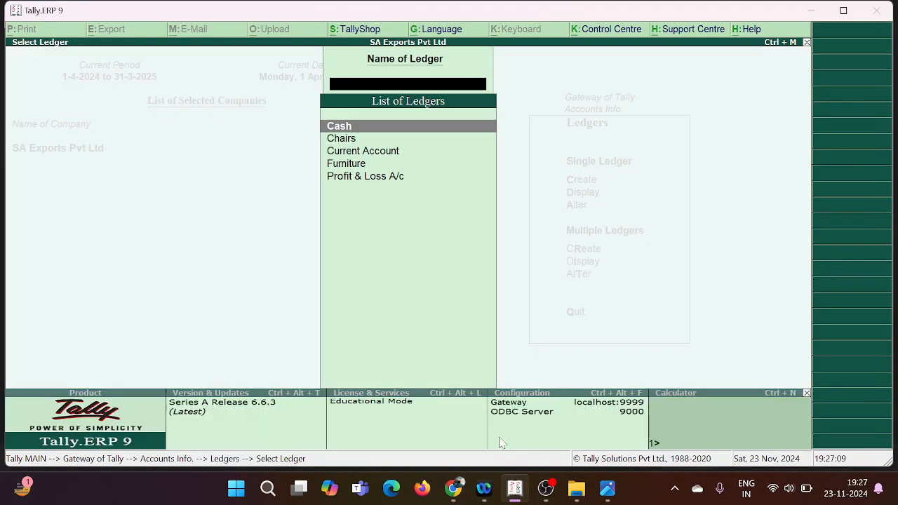
key(Escape)
key(Escape)
key(Escape)
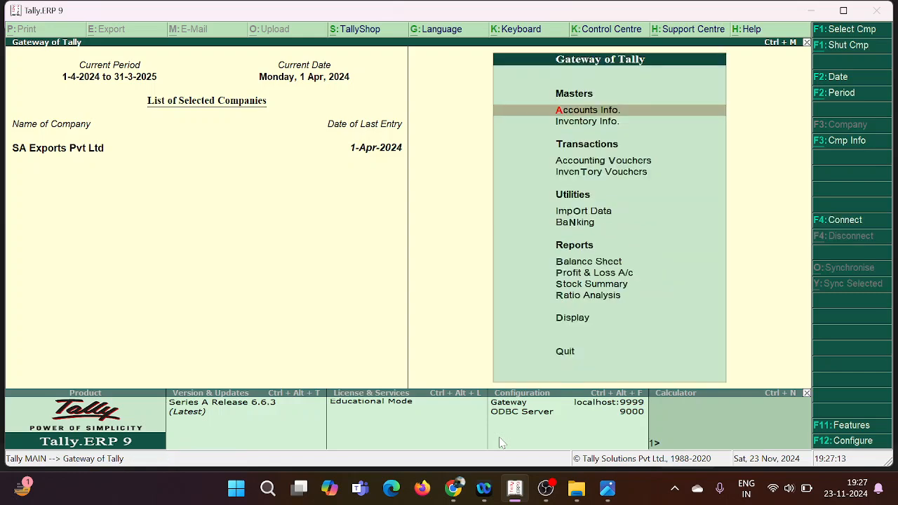
Step: Check the Chairs transaction in the voucher list photo and debit Chairs with 1,100 in a payment voucher
click(608, 490)
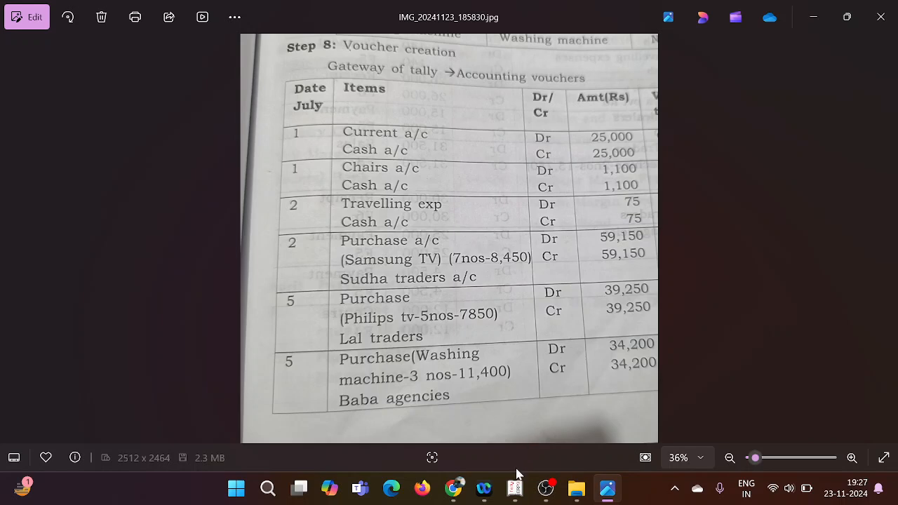
click(515, 489)
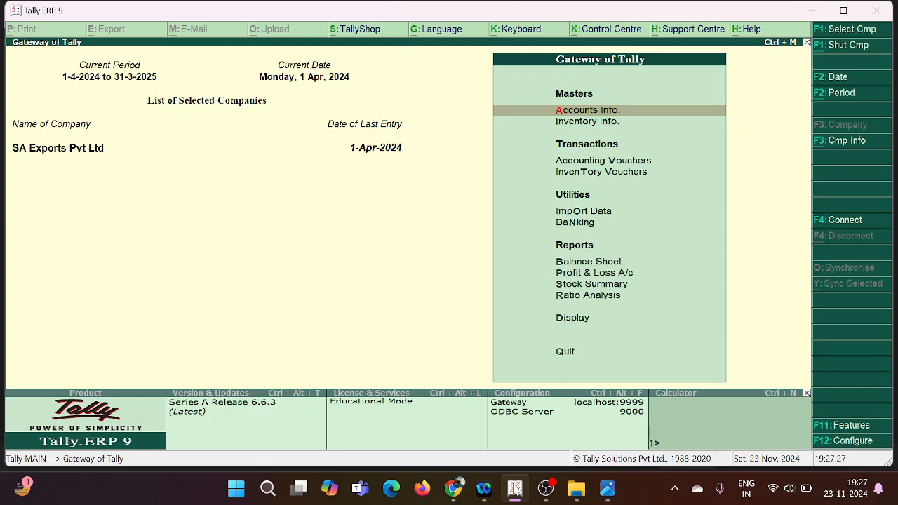
key(v)
key(F5)
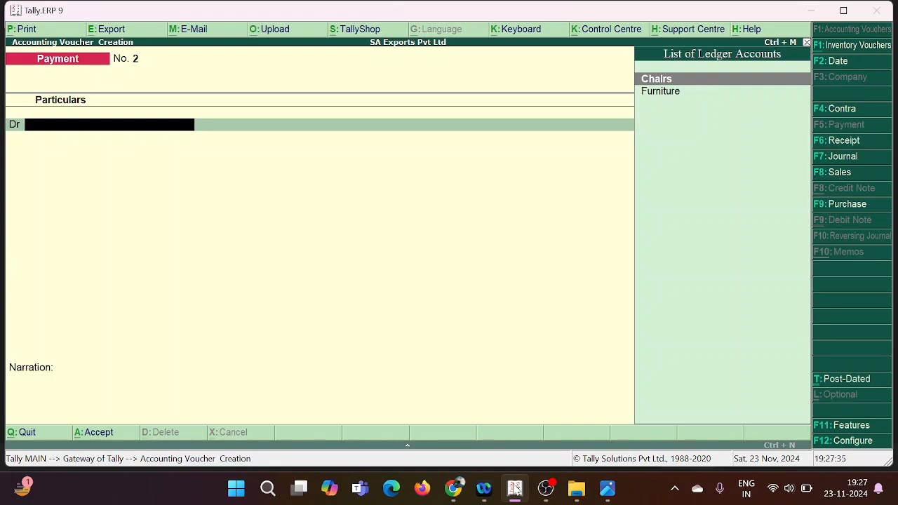
key(Return)
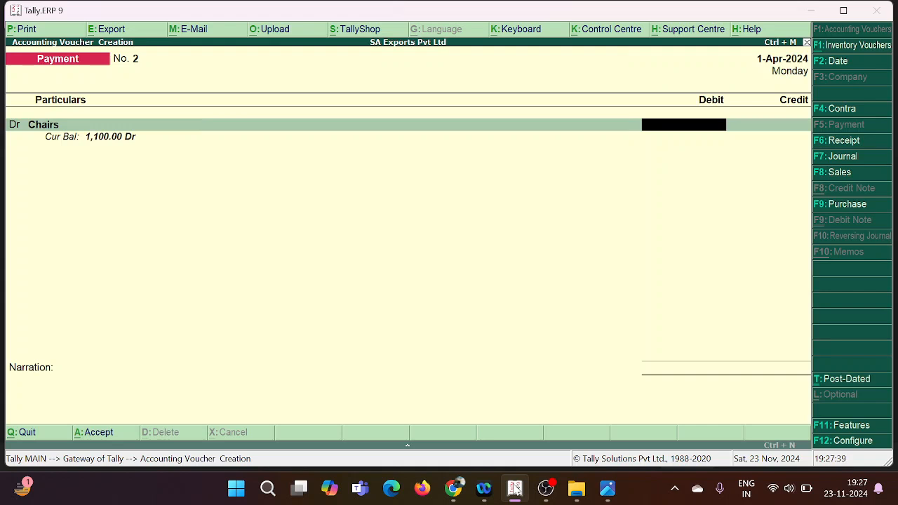
text(1,100)
key(Return)
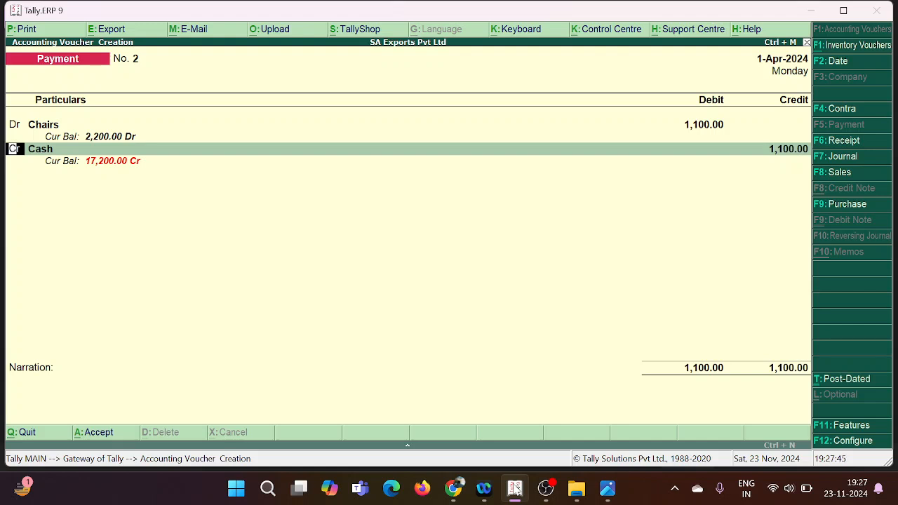
Step: Credit Cash with 1,100 in the payment voucher and save it without a narration
key(Return)
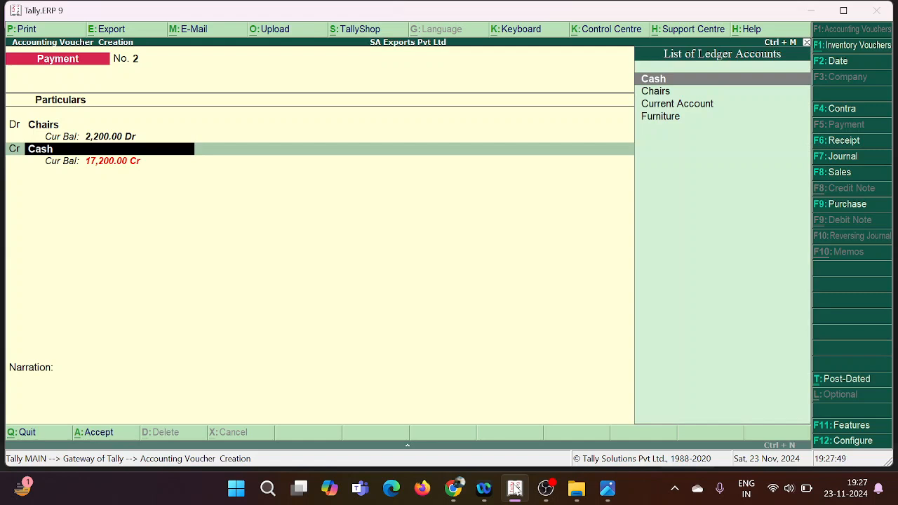
key(Down)
key(Down)
key(Up)
key(Up)
key(Return)
key(Return)
key(Return)
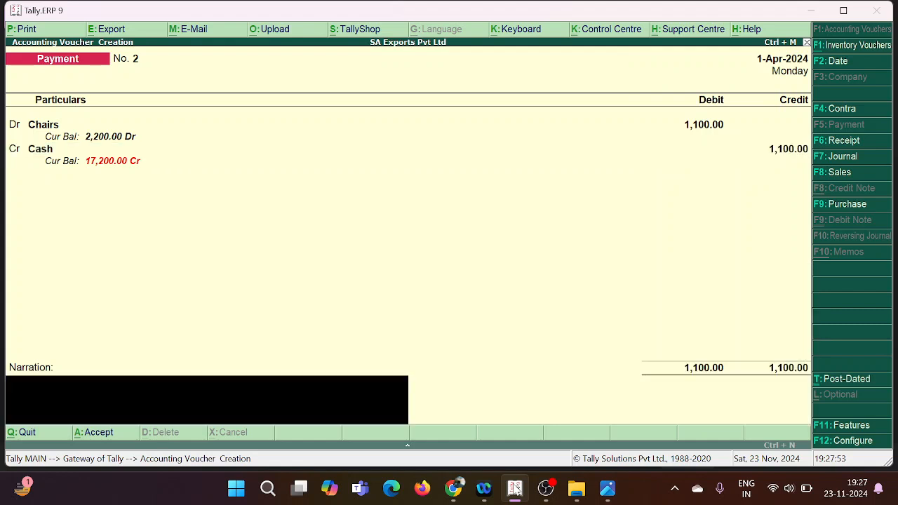
key(Return)
key(Return)
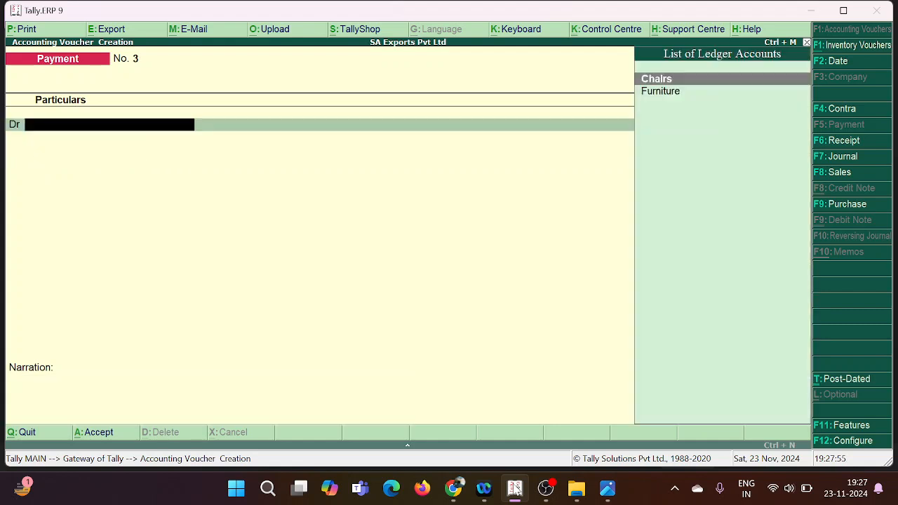
Step: Leave and reopen voucher entry, recheck the voucher list photo, and switch to a receipt voucher
key(Escape)
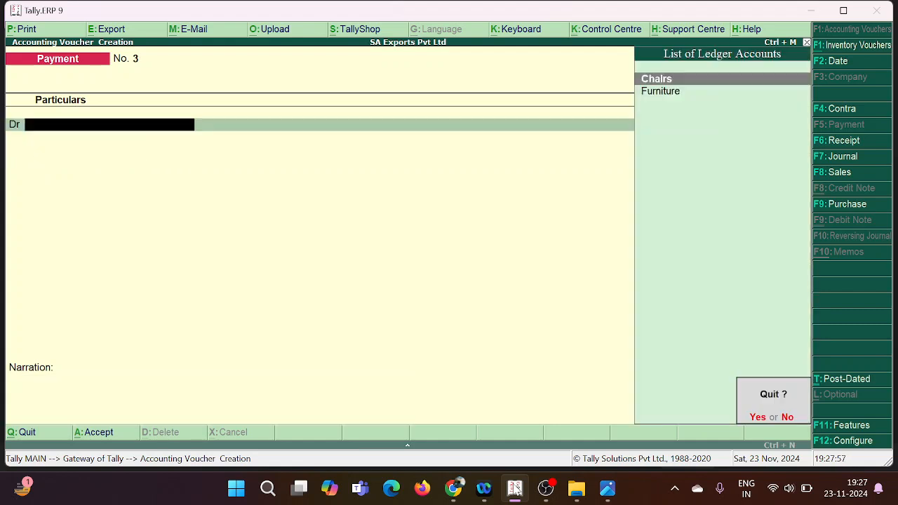
key(y)
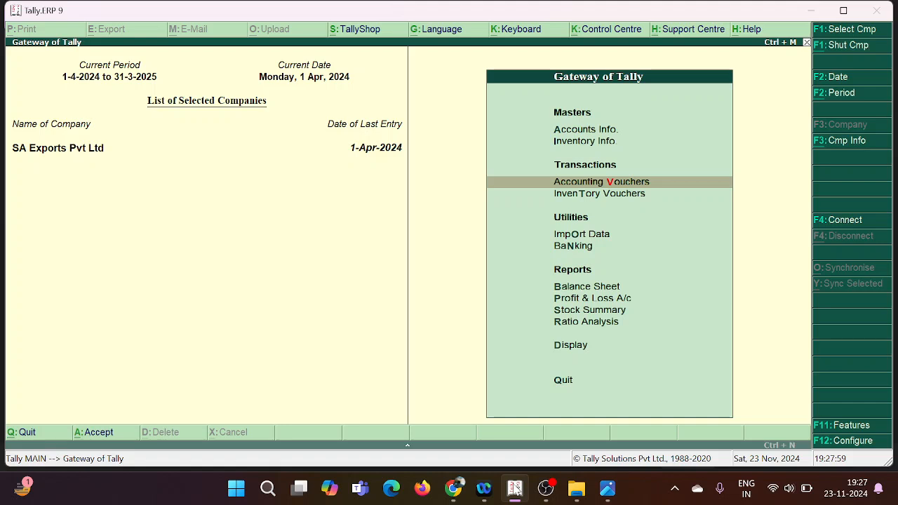
key(v)
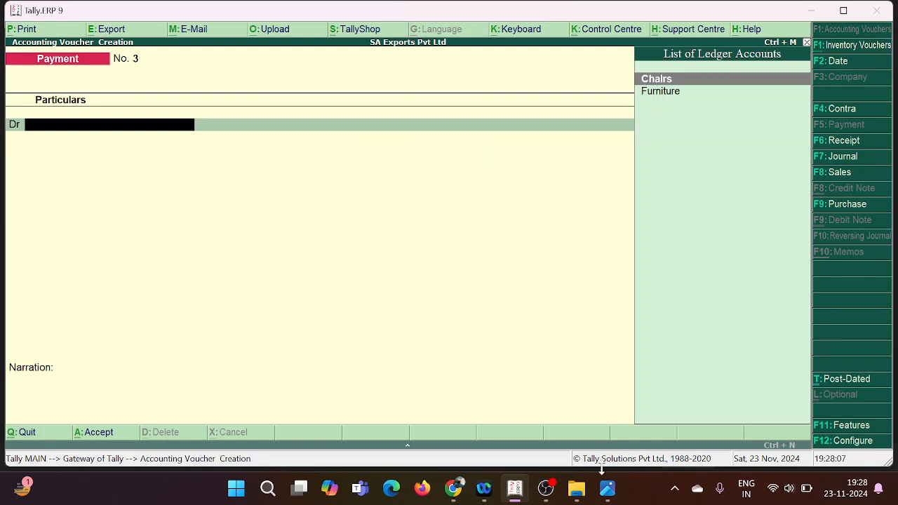
click(607, 488)
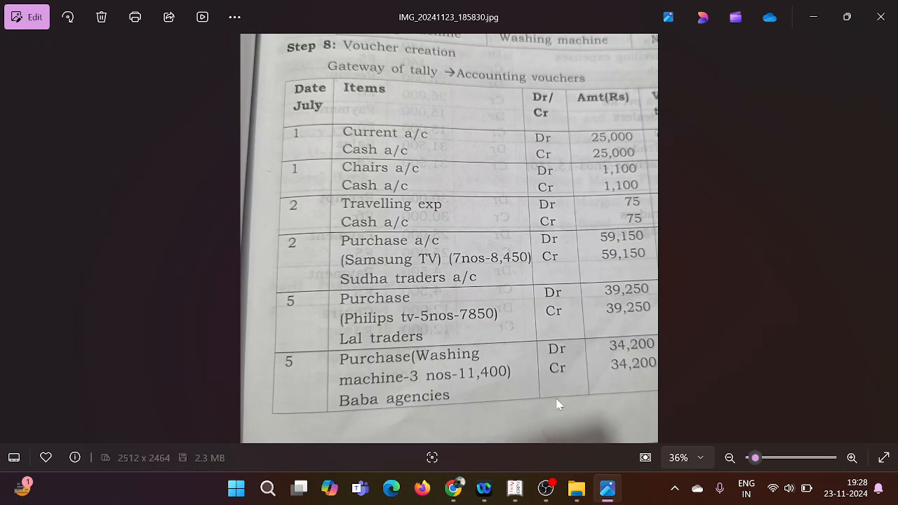
click(515, 489)
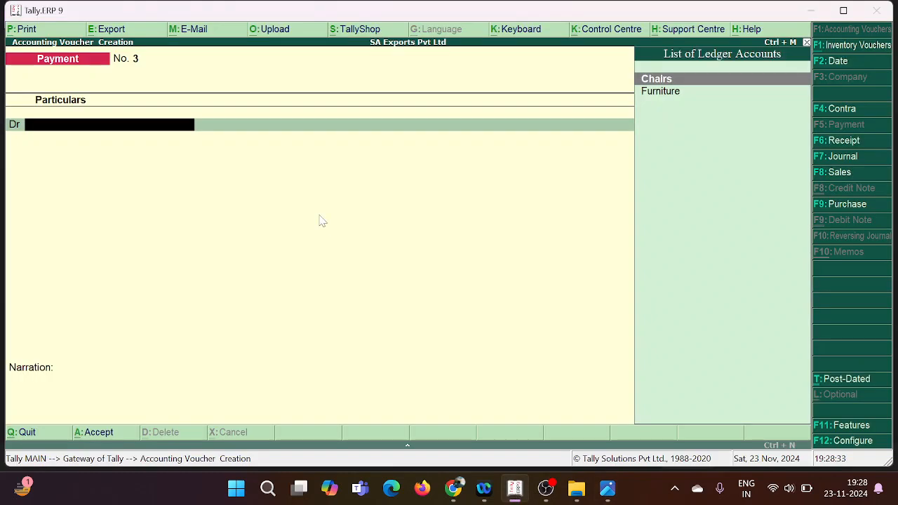
key(F6)
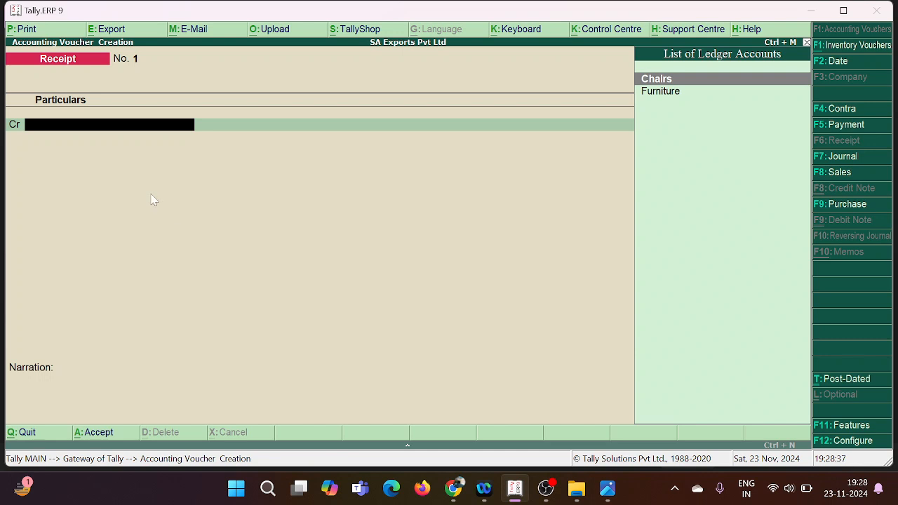
Step: Open the second voucher list photo, IMG_20241123_185852, examine the mid-July receipt entries, and return to Tally
click(572, 491)
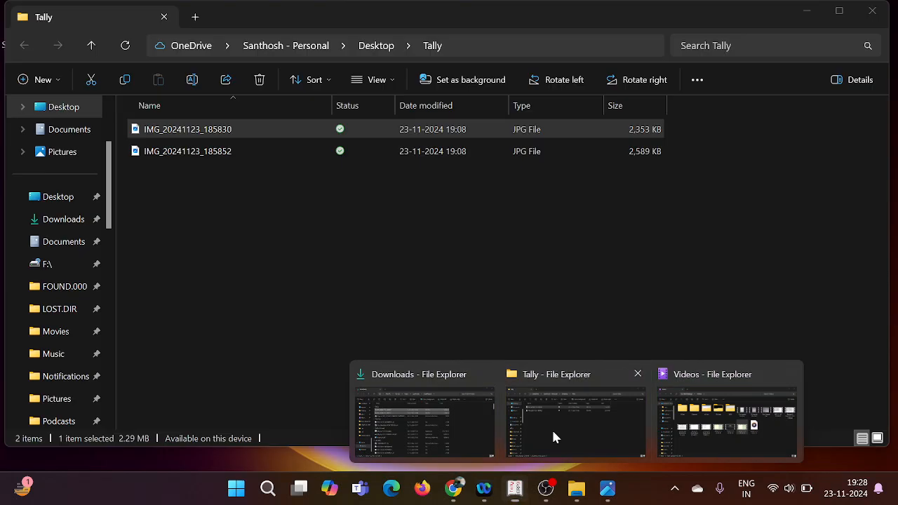
click(553, 434)
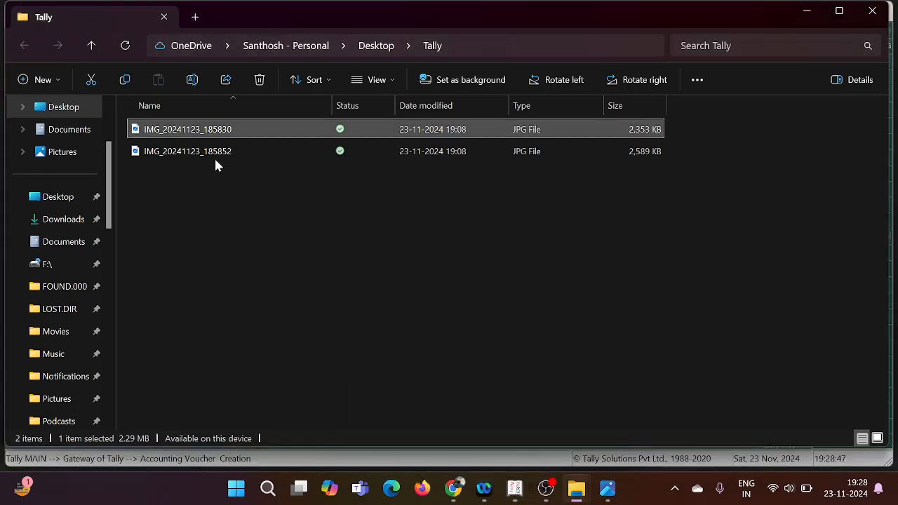
double_click(214, 157)
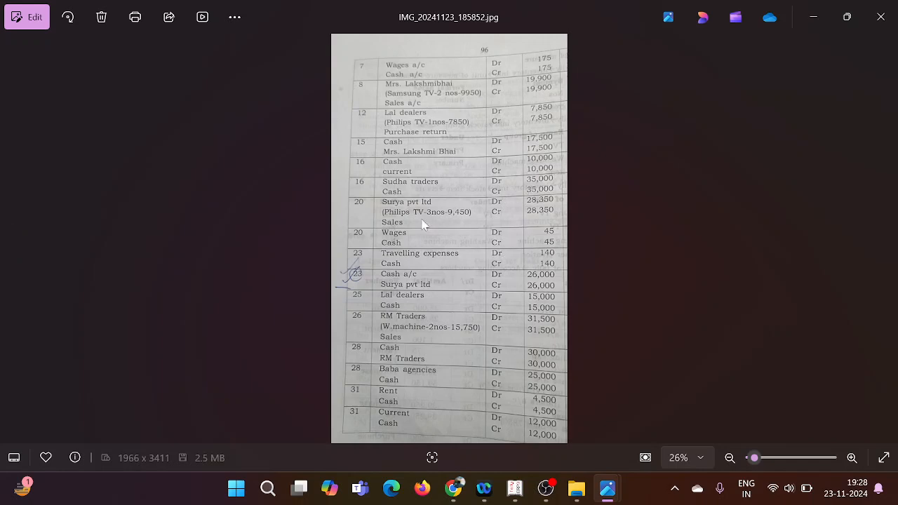
double_click(419, 161)
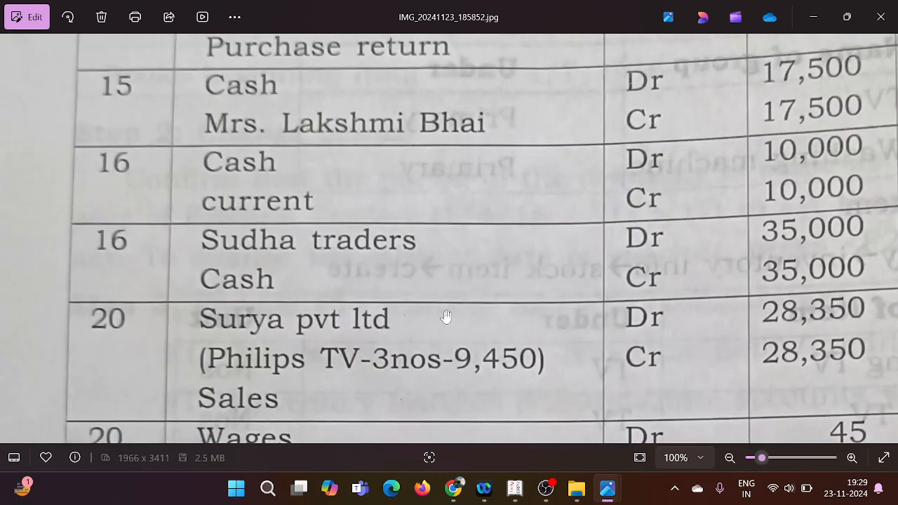
drag(449, 324, 432, 322)
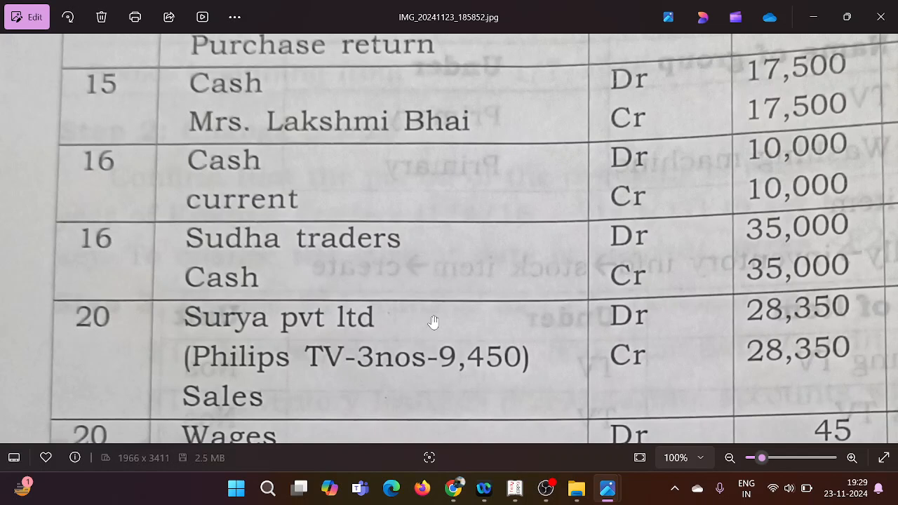
scroll(433, 322, down, 1)
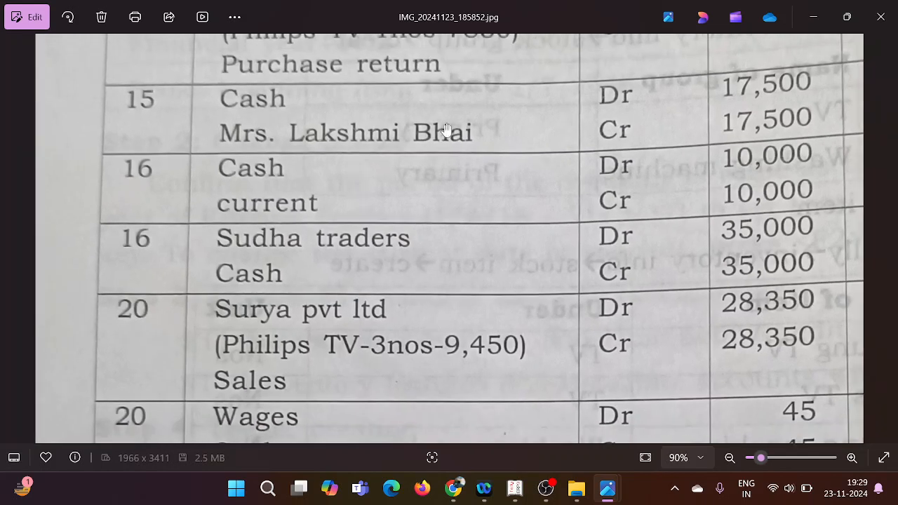
drag(447, 130, 449, 174)
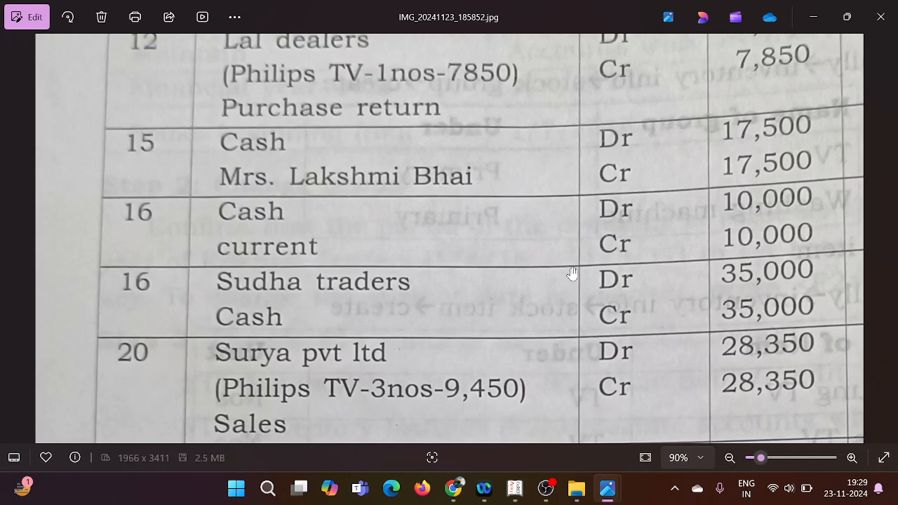
mouse_move(515, 488)
click(489, 427)
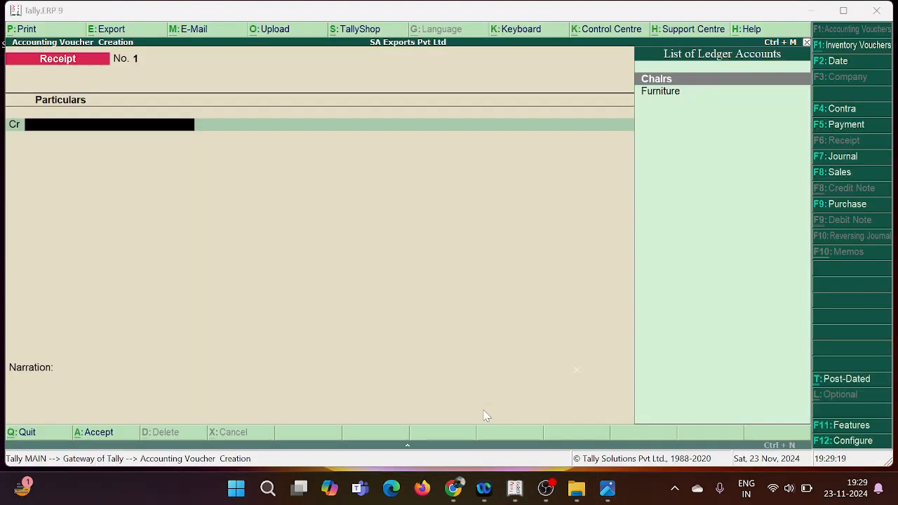
Step: Leave the receipt voucher and start a new single ledger with the customer's name and no alias
key(Escape)
key(Return)
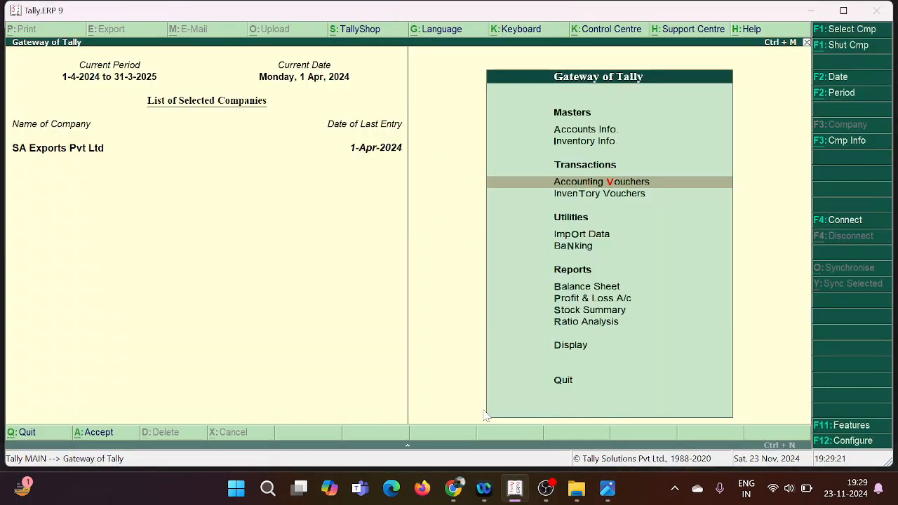
key(Up)
key(Up)
key(Return)
key(Down)
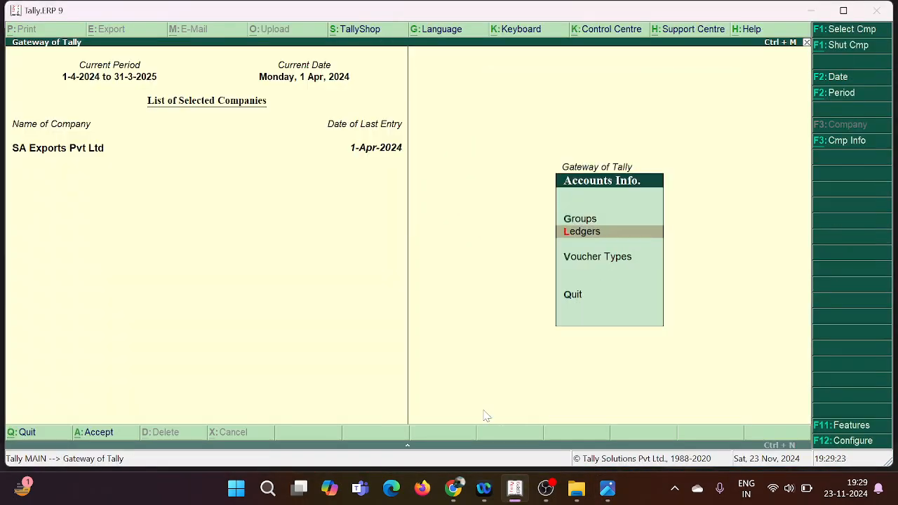
key(Return)
key(Return)
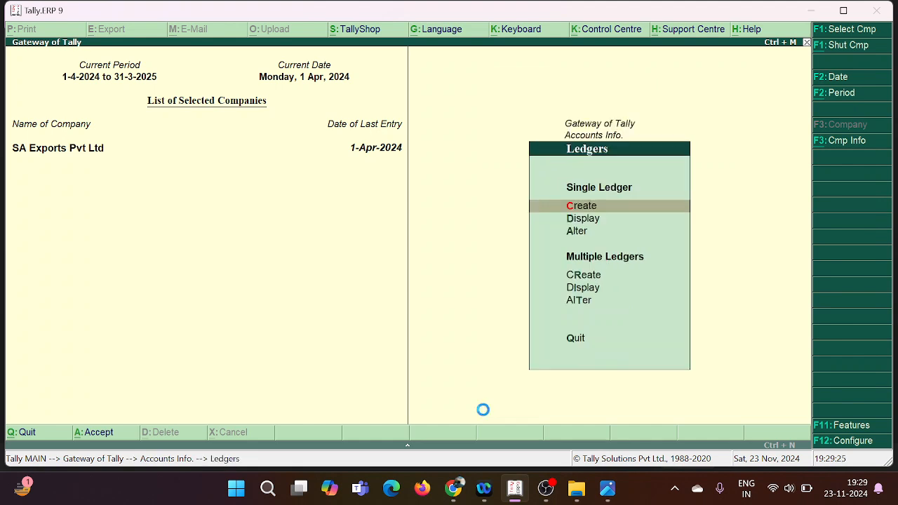
text(Mrs)
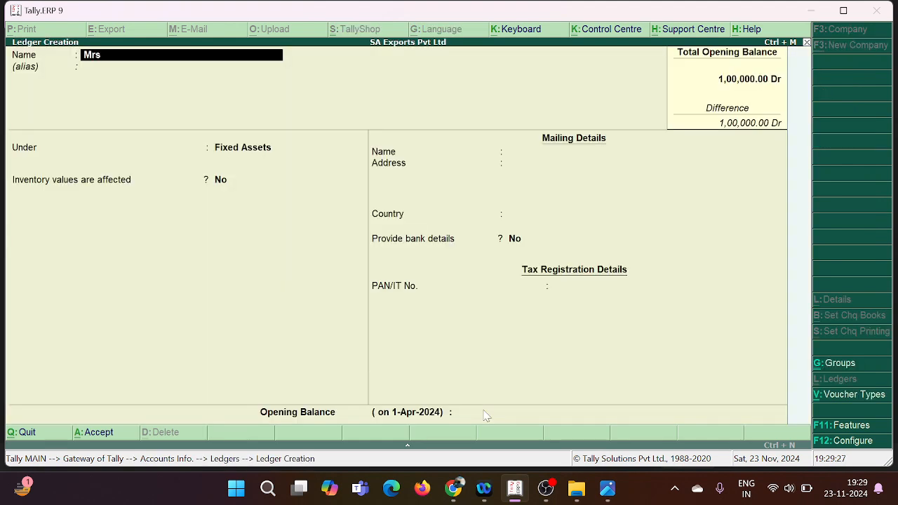
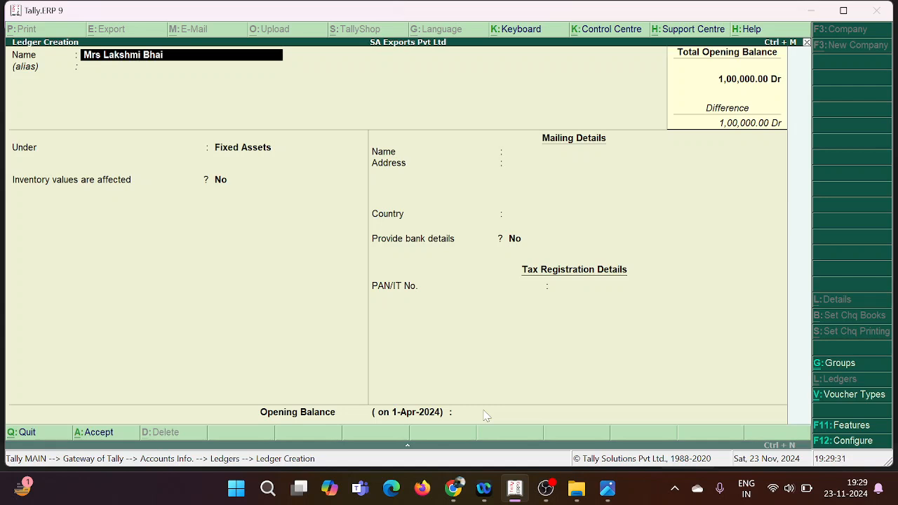
key(Return)
key(Return)
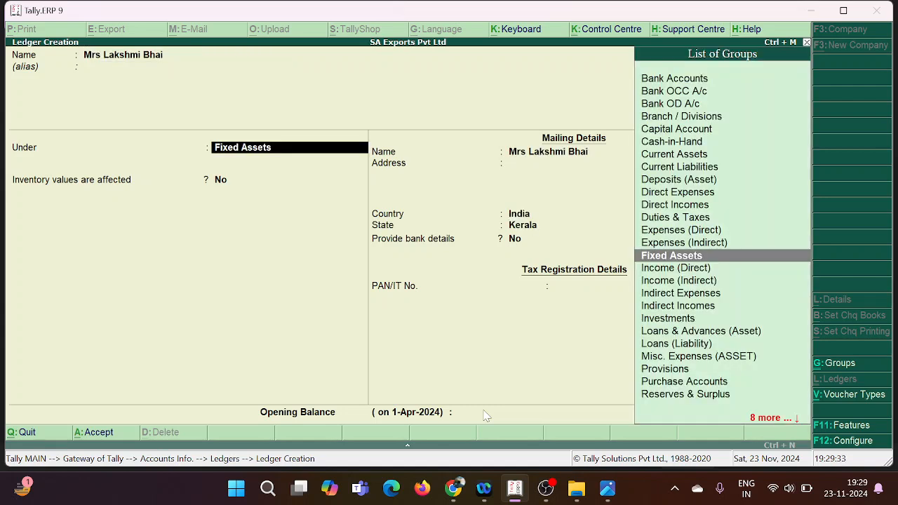
Step: Place the customer's ledger under Sundry Debtors, keep the remaining defaults, and save it
text(Su)
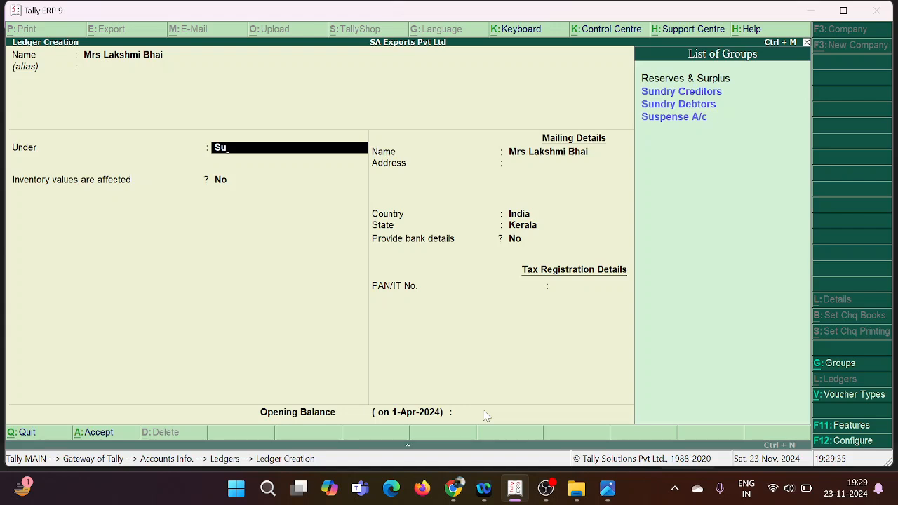
key(Down)
key(Down)
key(Return)
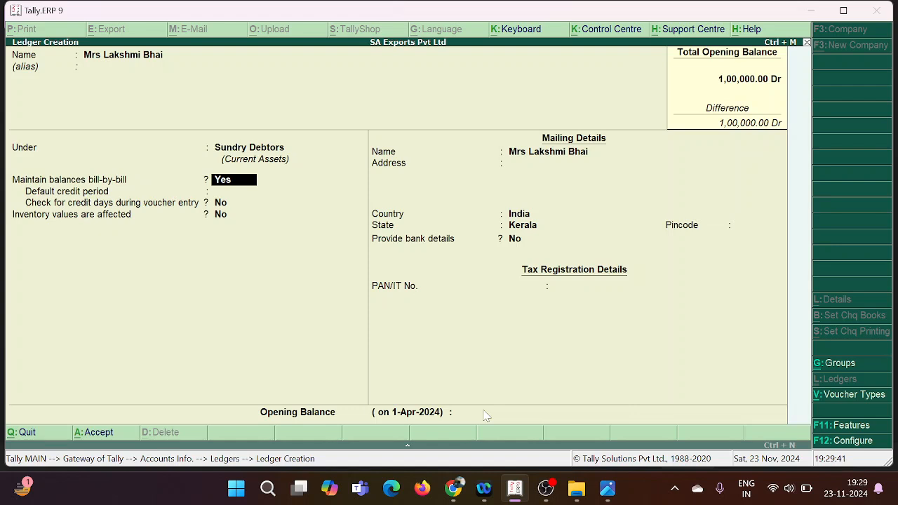
key(Return)
key(Return)
key(Return)
key(Return)
key(Return)
key(Return)
key(Return)
key(Return)
key(Return)
key(Return)
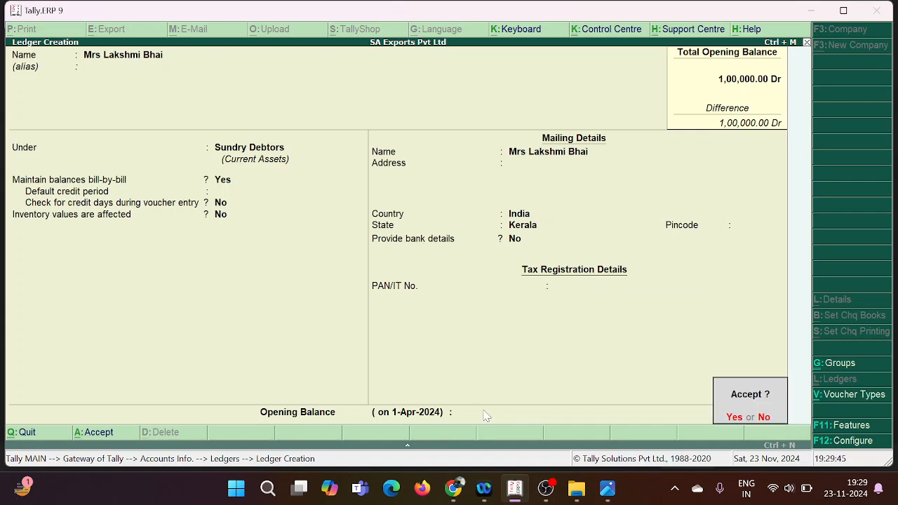
key(Return)
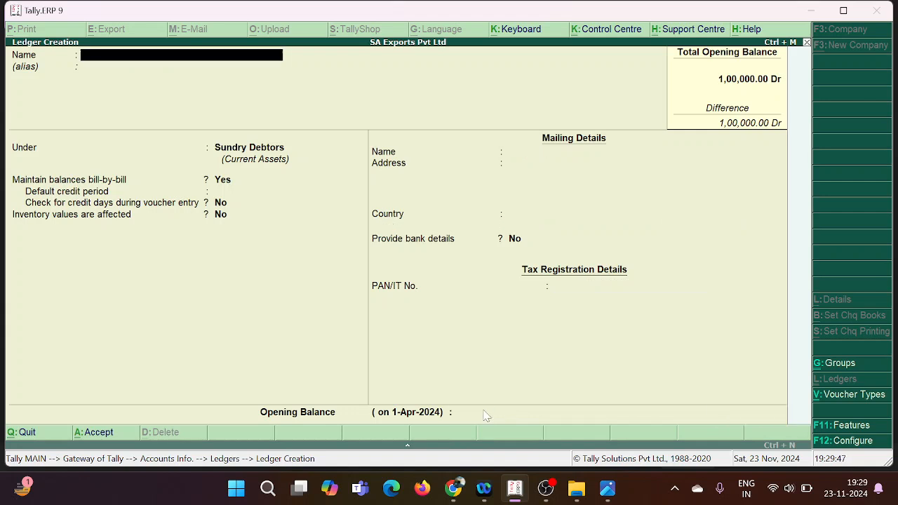
Step: Return to the Gateway of Tally, open a receipt voucher, and select the customer's ledger as the credit account
key(Escape)
key(Escape)
key(Escape)
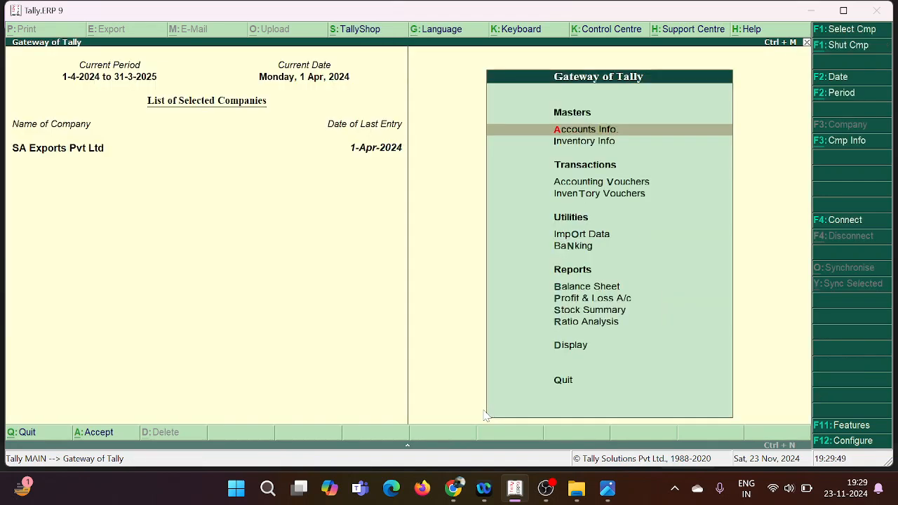
key(v)
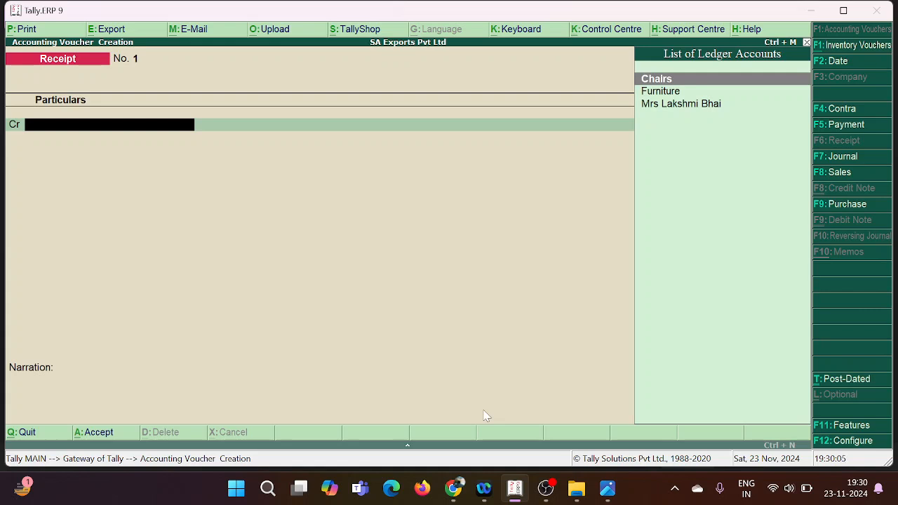
key(Down)
key(Down)
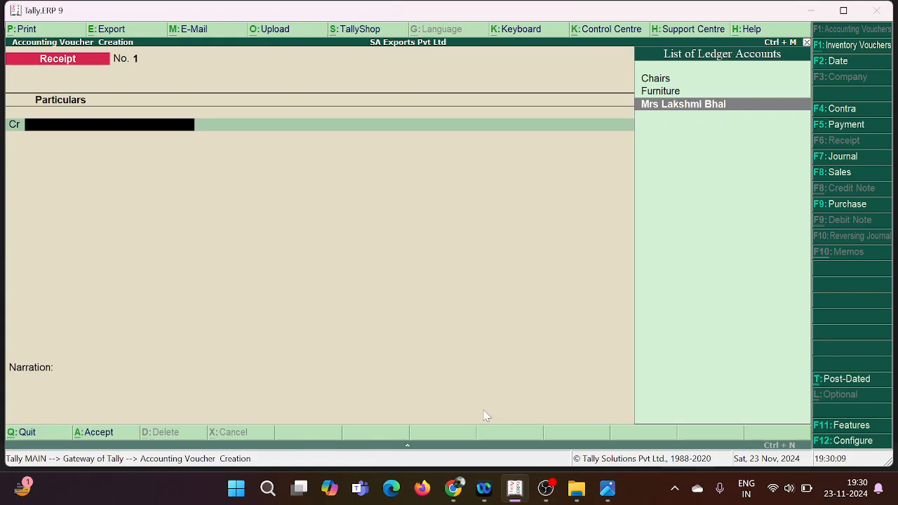
key(Return)
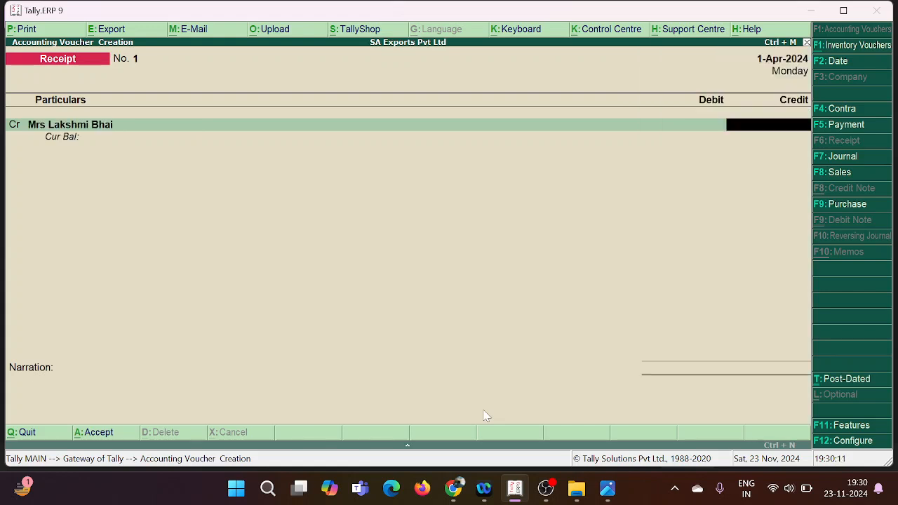
Step: Credit 17,500 to the customer's ledger and allocate the amount On Account
text(17500)
key(Return)
key(Return)
key(Return)
key(Return)
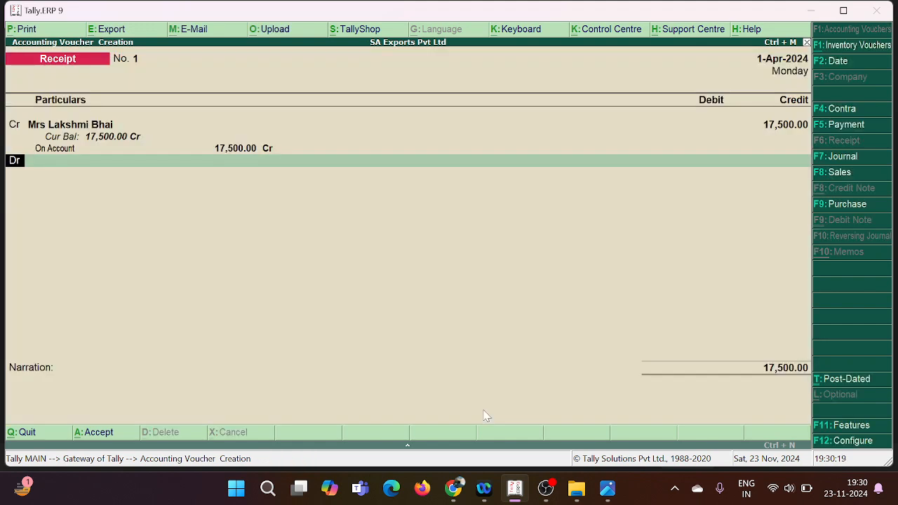
Step: Debit Cash with 17,500, leave the narration blank, and save the receipt voucher
key(Return)
text(C)
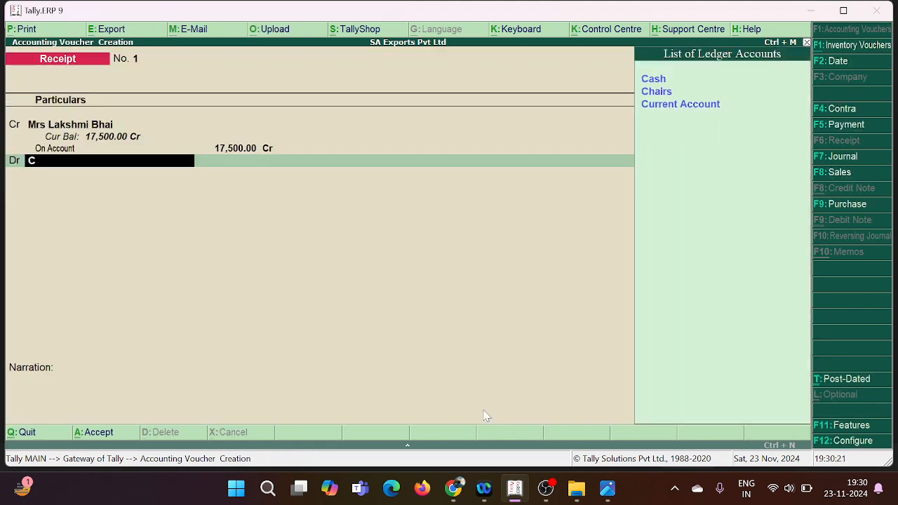
key(Return)
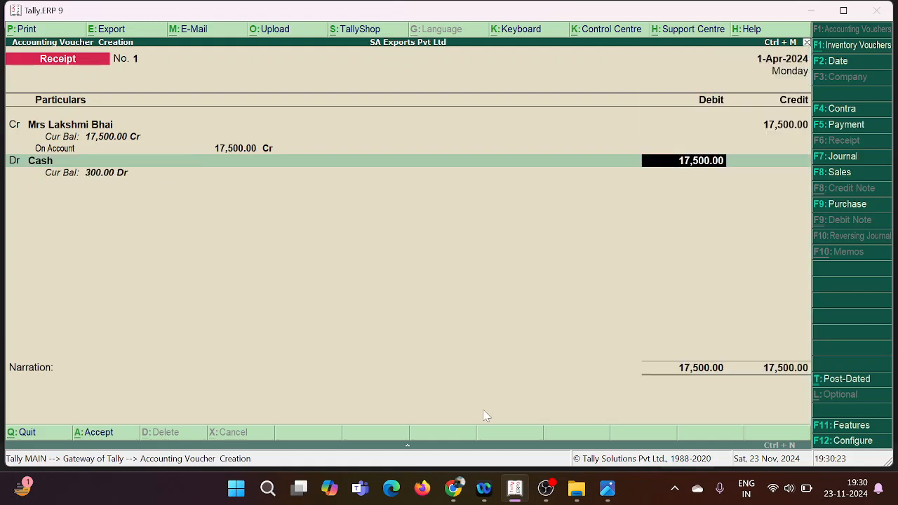
key(Return)
key(Return)
key(Return)
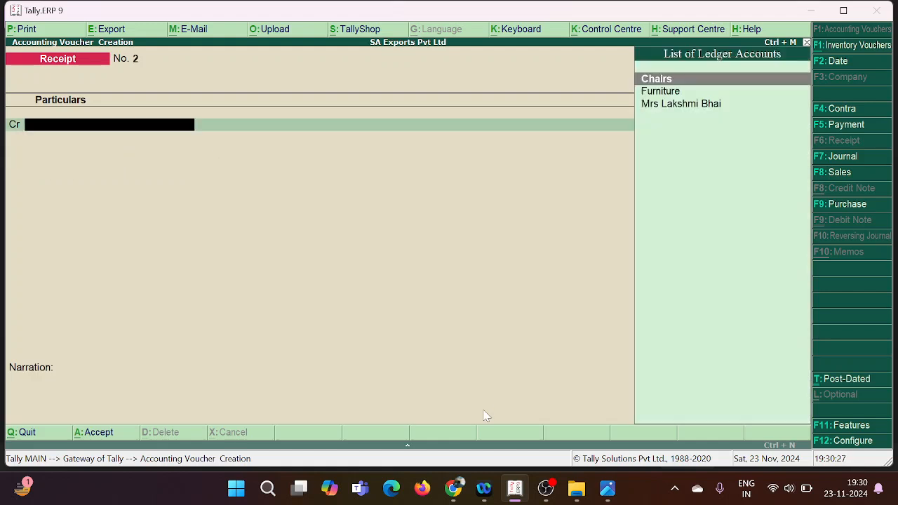
Step: Open the first voucher list photo, IMG_20241123_185830, examine the early-July purchase entries, and return to Tally
key(Return)
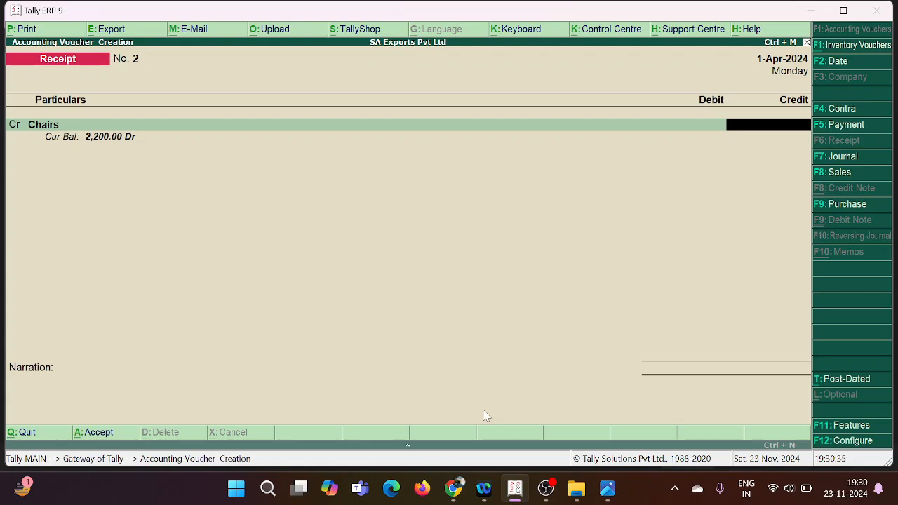
mouse_move(608, 488)
click(548, 432)
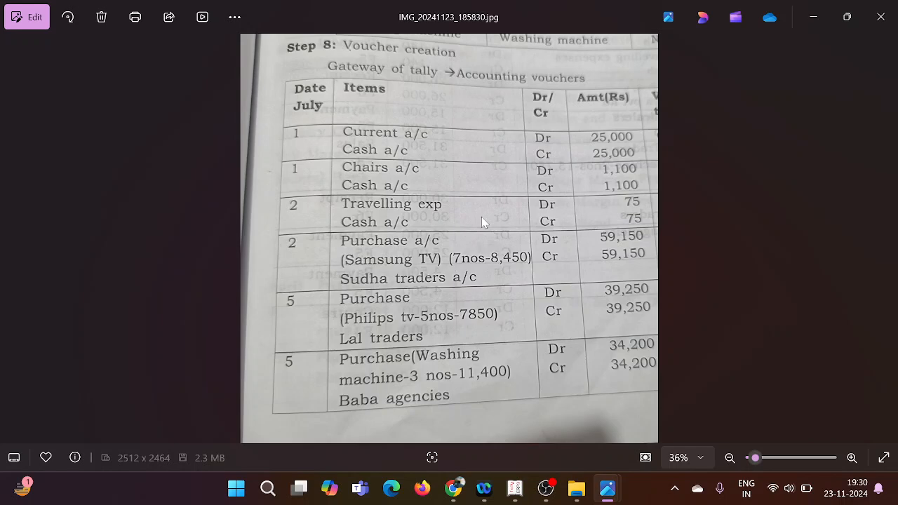
click(516, 489)
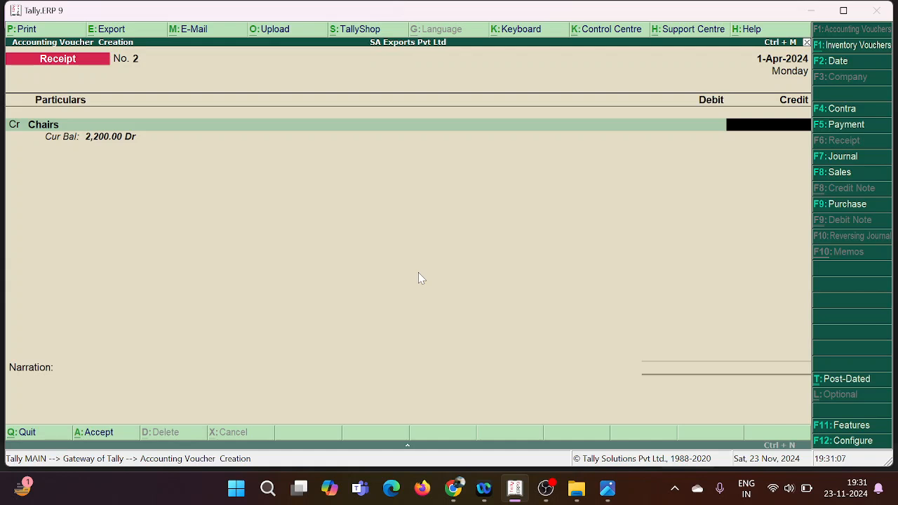
key(F8)
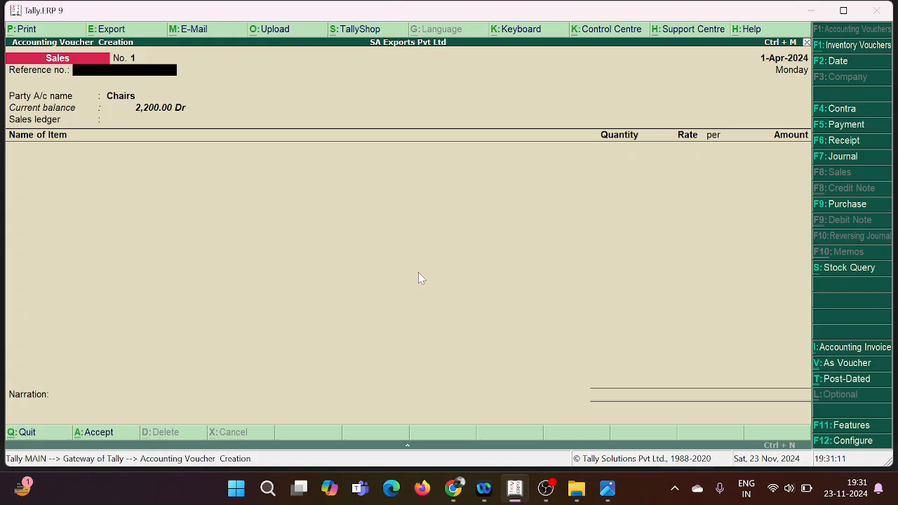
key(F9)
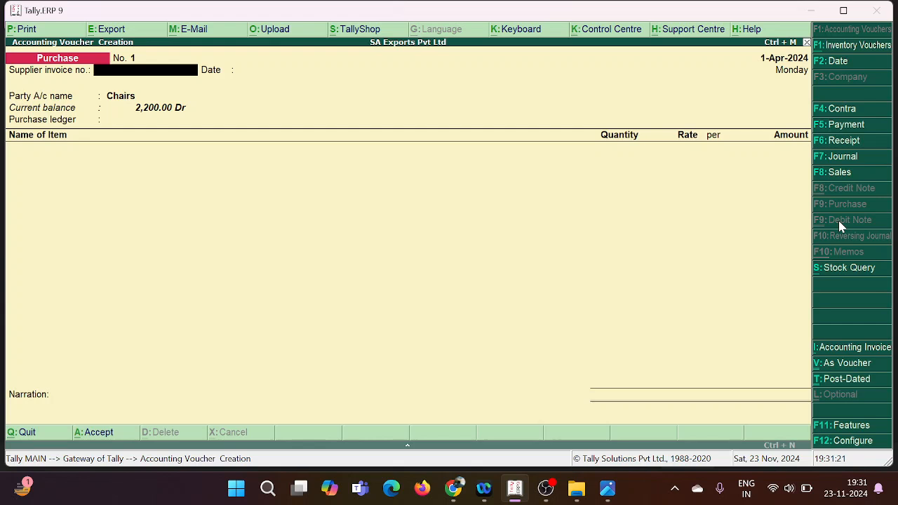
key(Return)
key(Return)
key(Return)
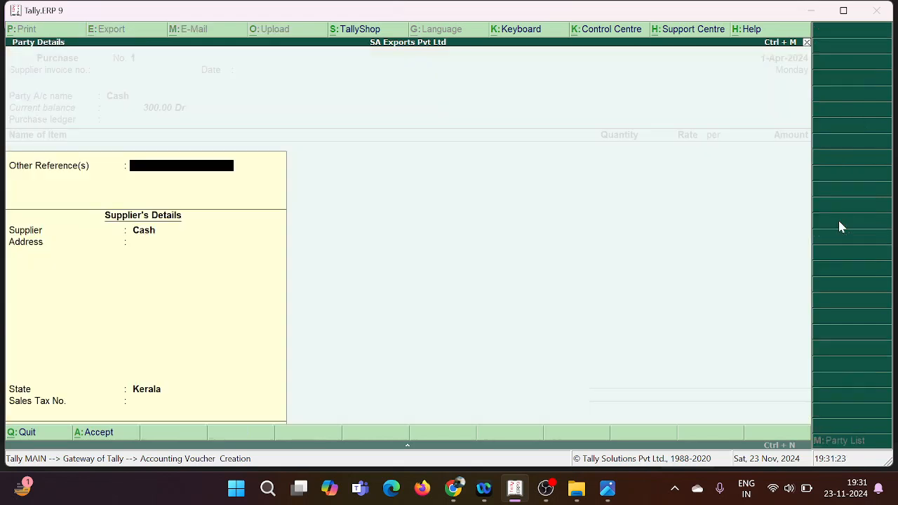
key(Return)
key(Return)
key(Return)
key(Return)
key(Return)
key(Return)
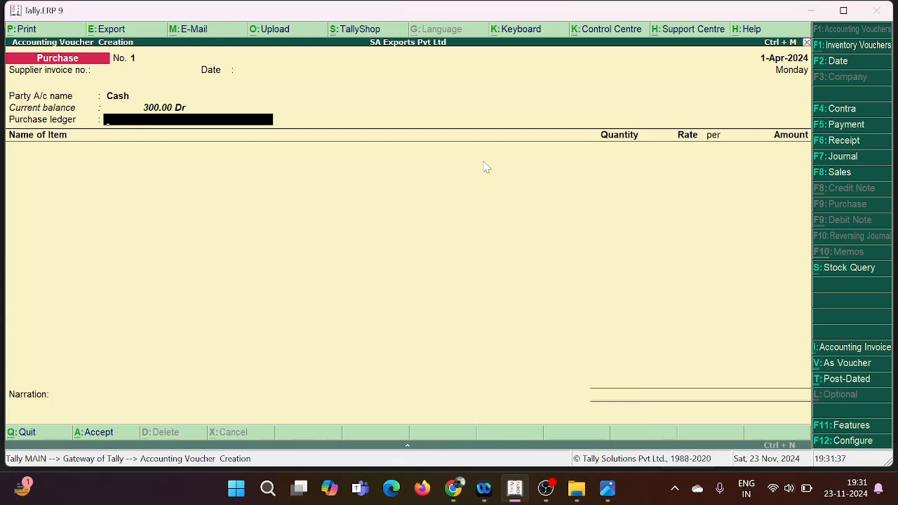
Step: Leave the purchase voucher and switch to a new contra voucher
key(F4)
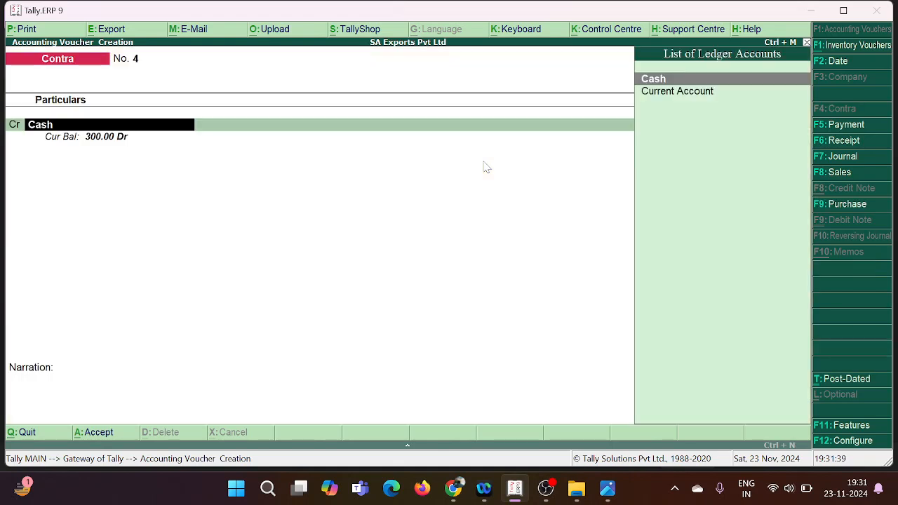